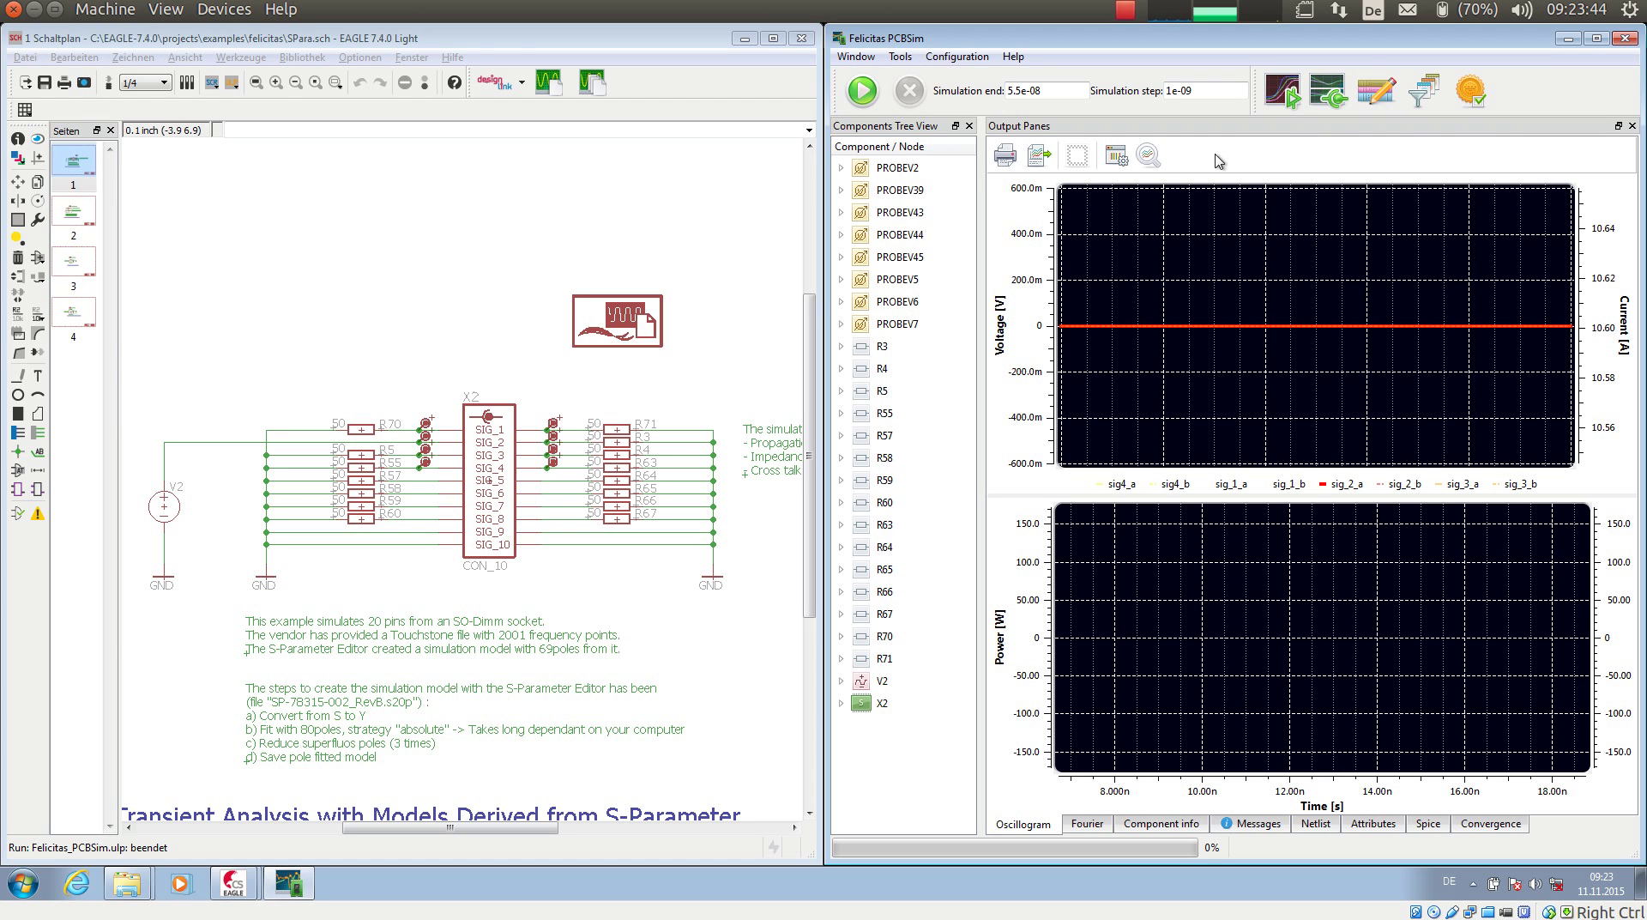
- Reload SP-78315-002_RevB.s20p from the recent files list into the S-Parameter Editor
left_click(1331, 97)
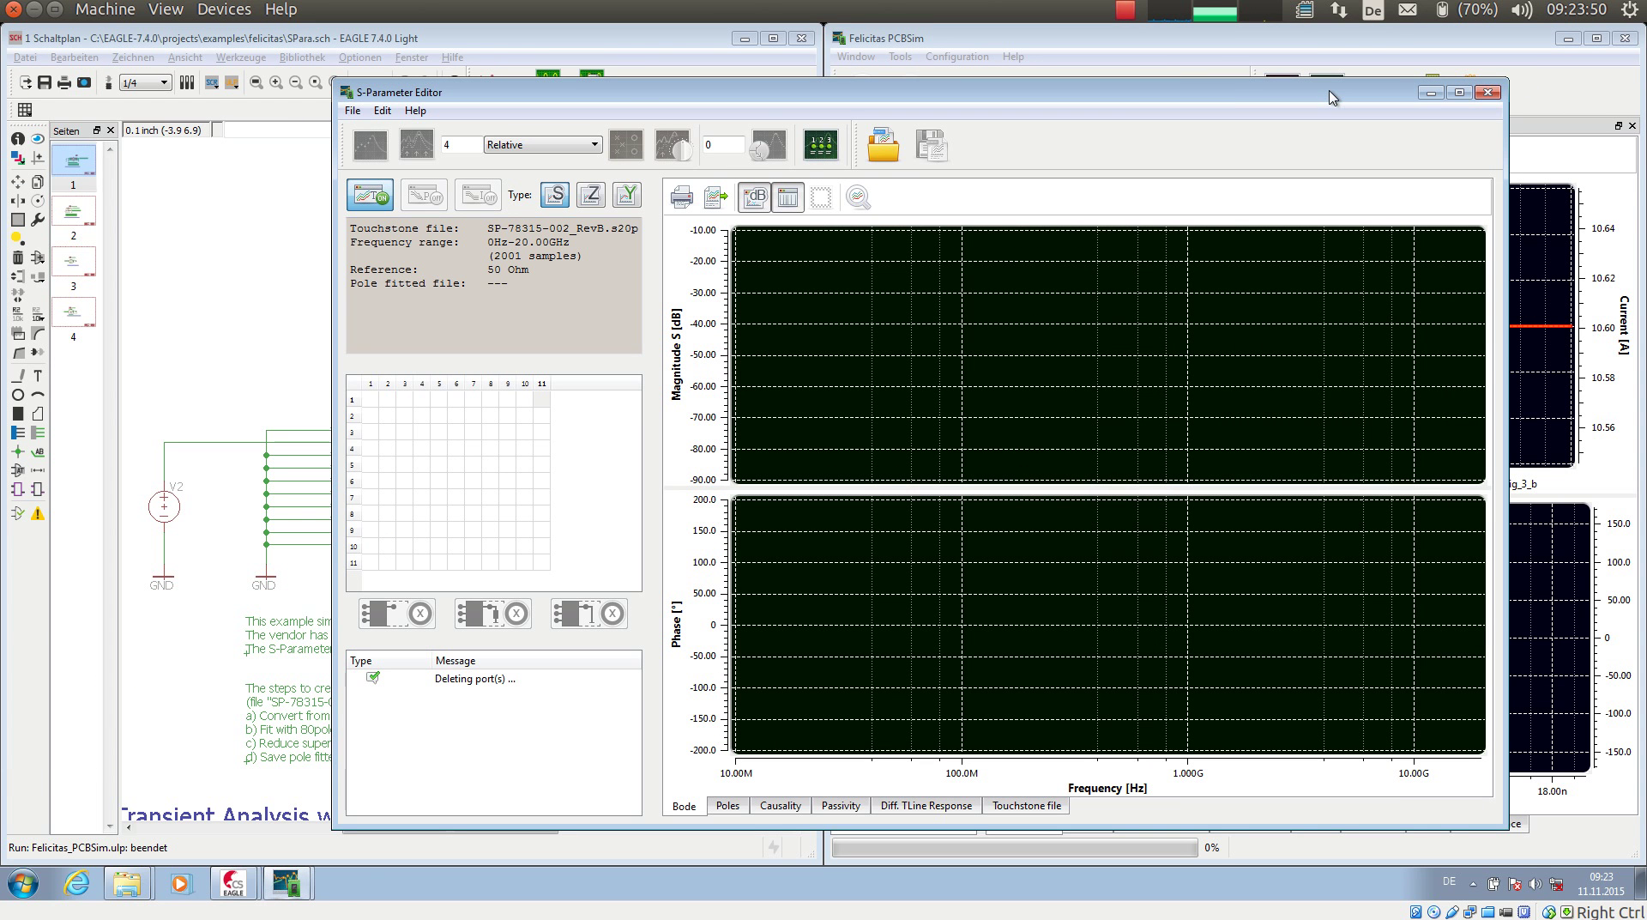
left_click(351, 111)
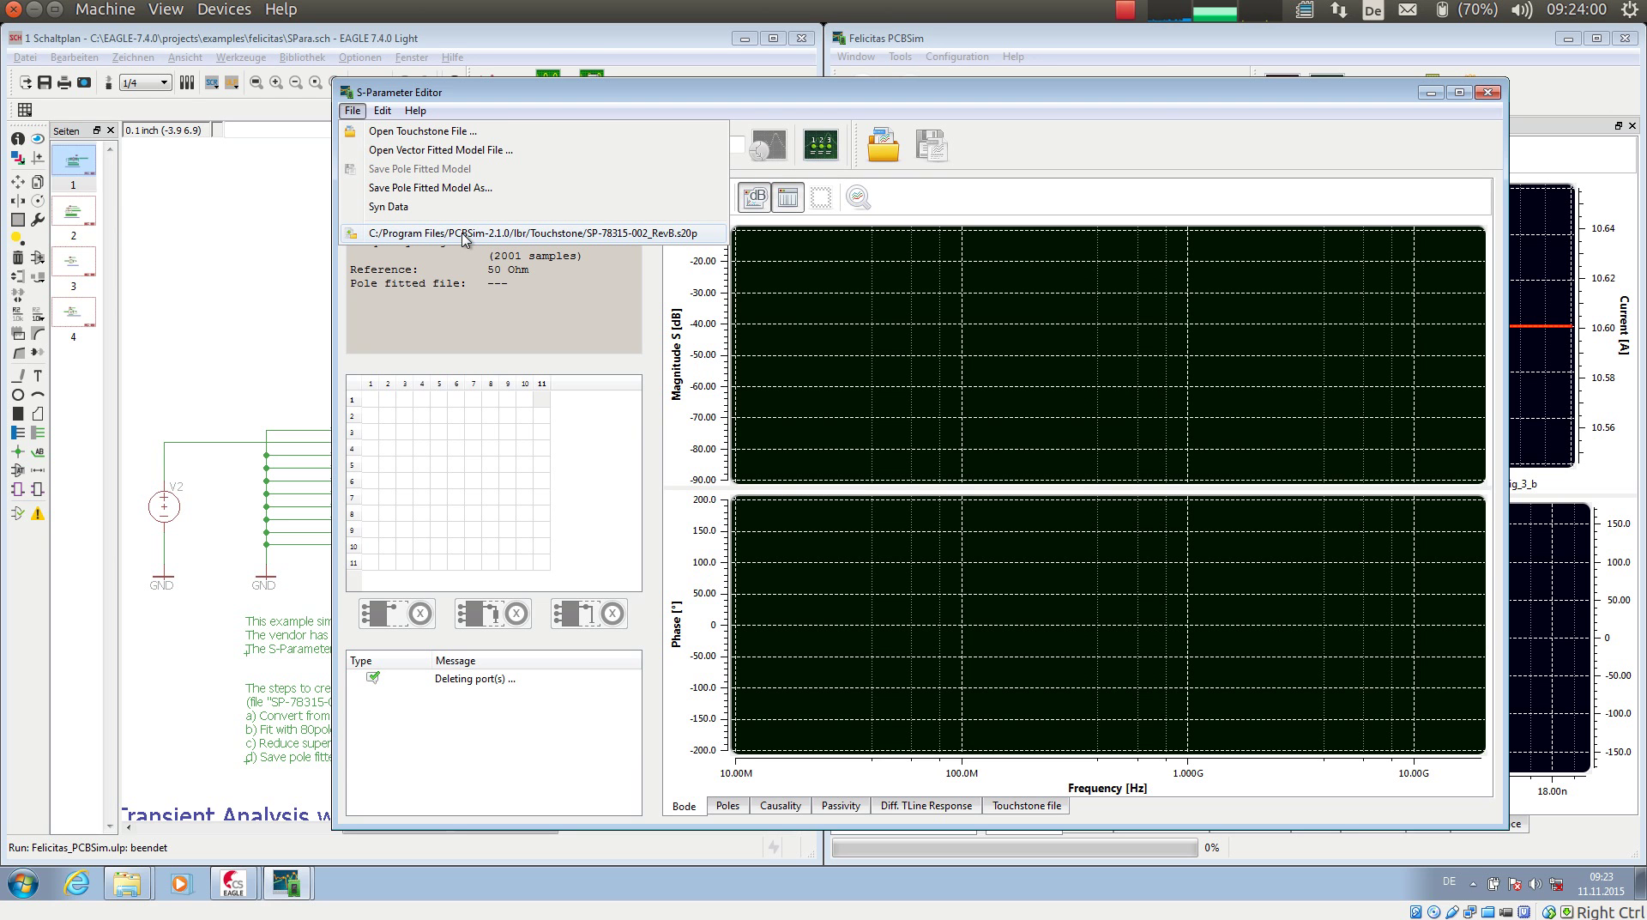
left_click(464, 235)
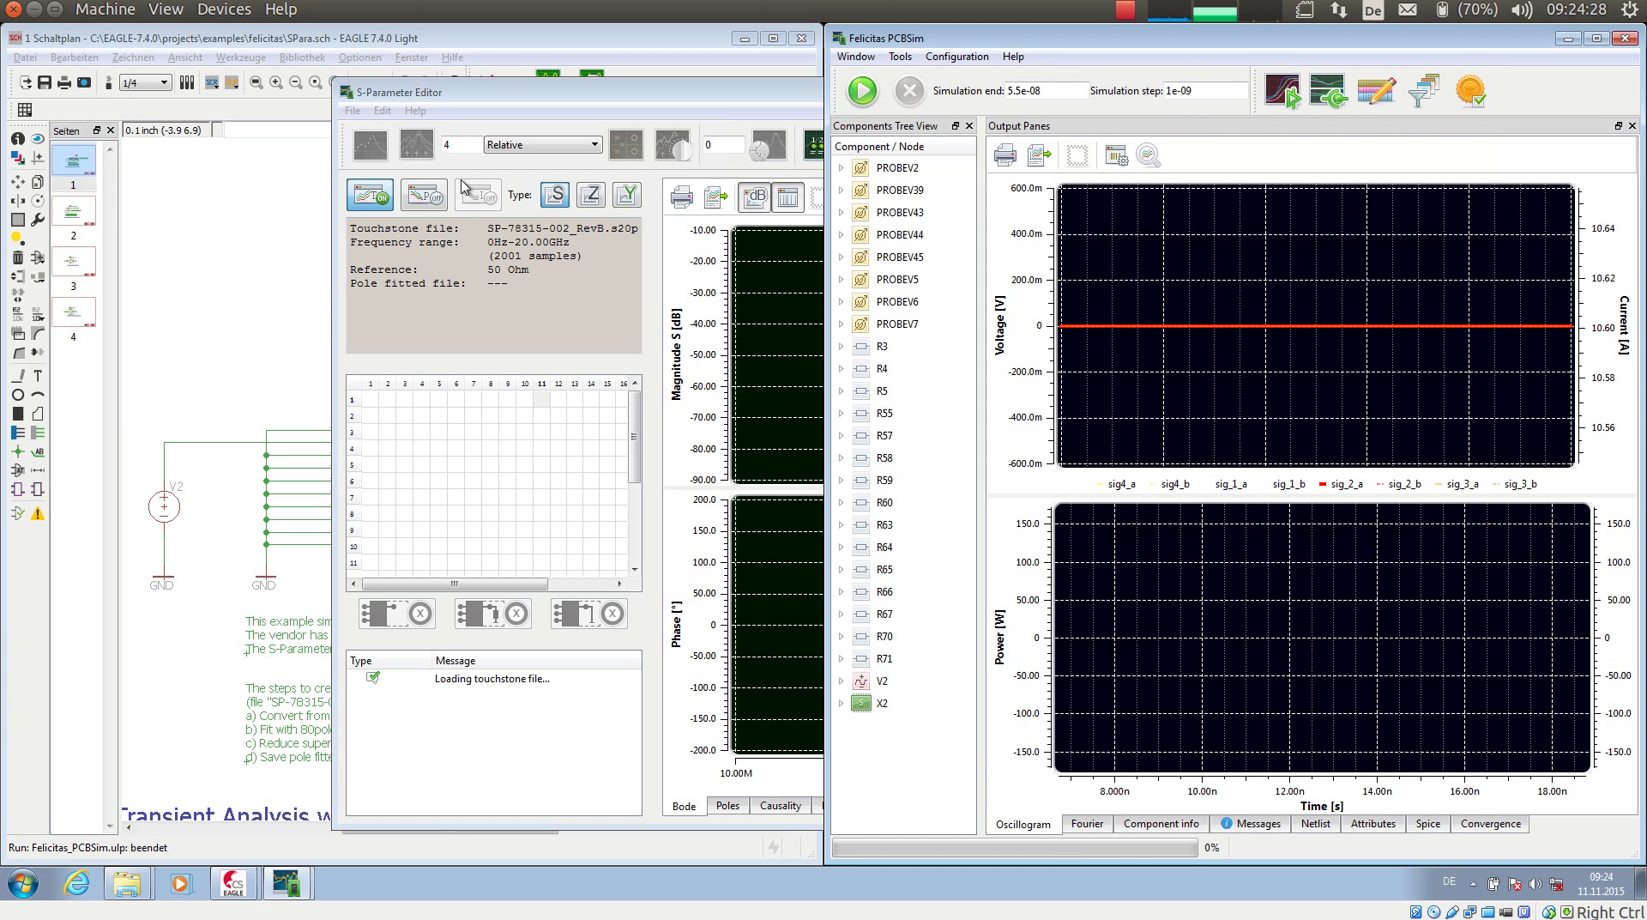
left_click(519, 97)
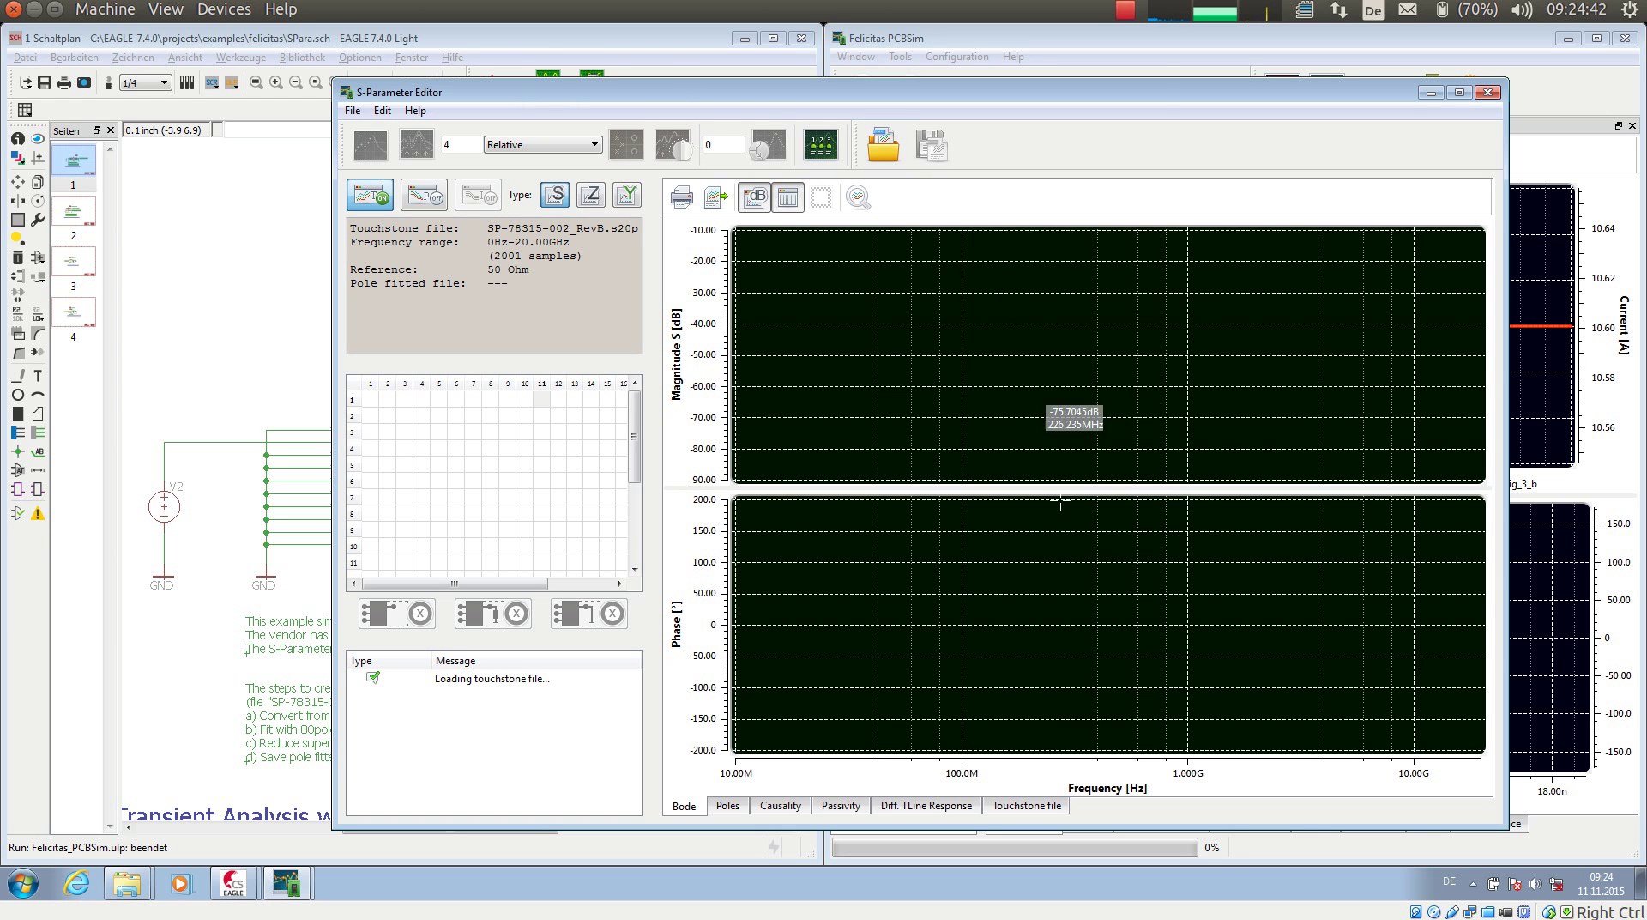
left_click(1032, 808)
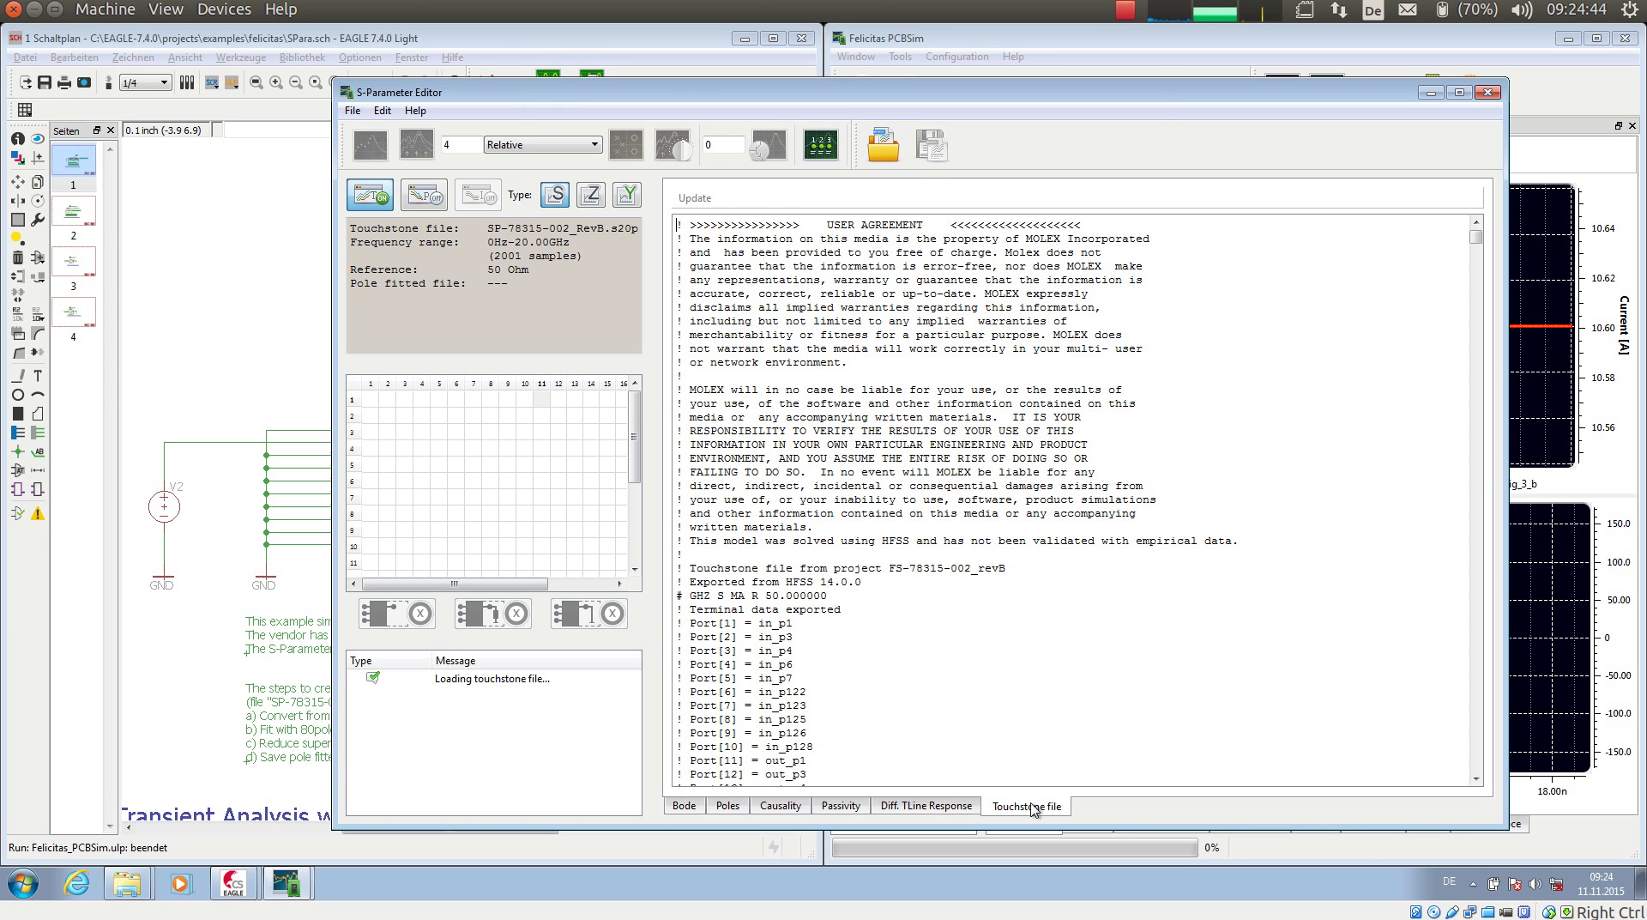
scroll(926, 566, "down", 3)
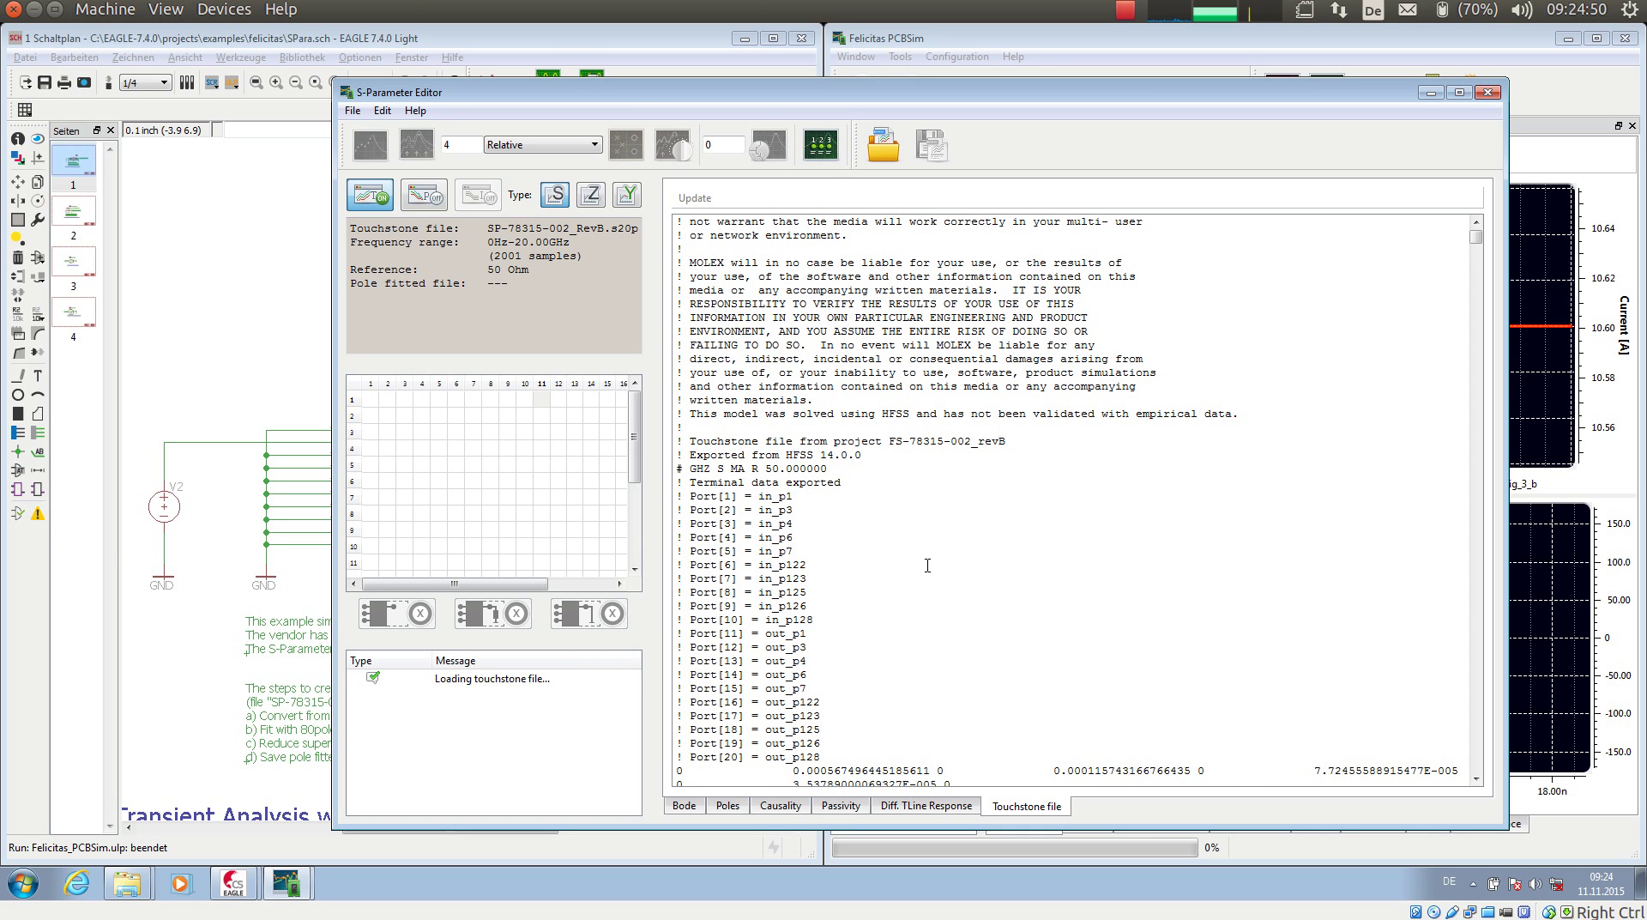
scroll(927, 564, "down", 3)
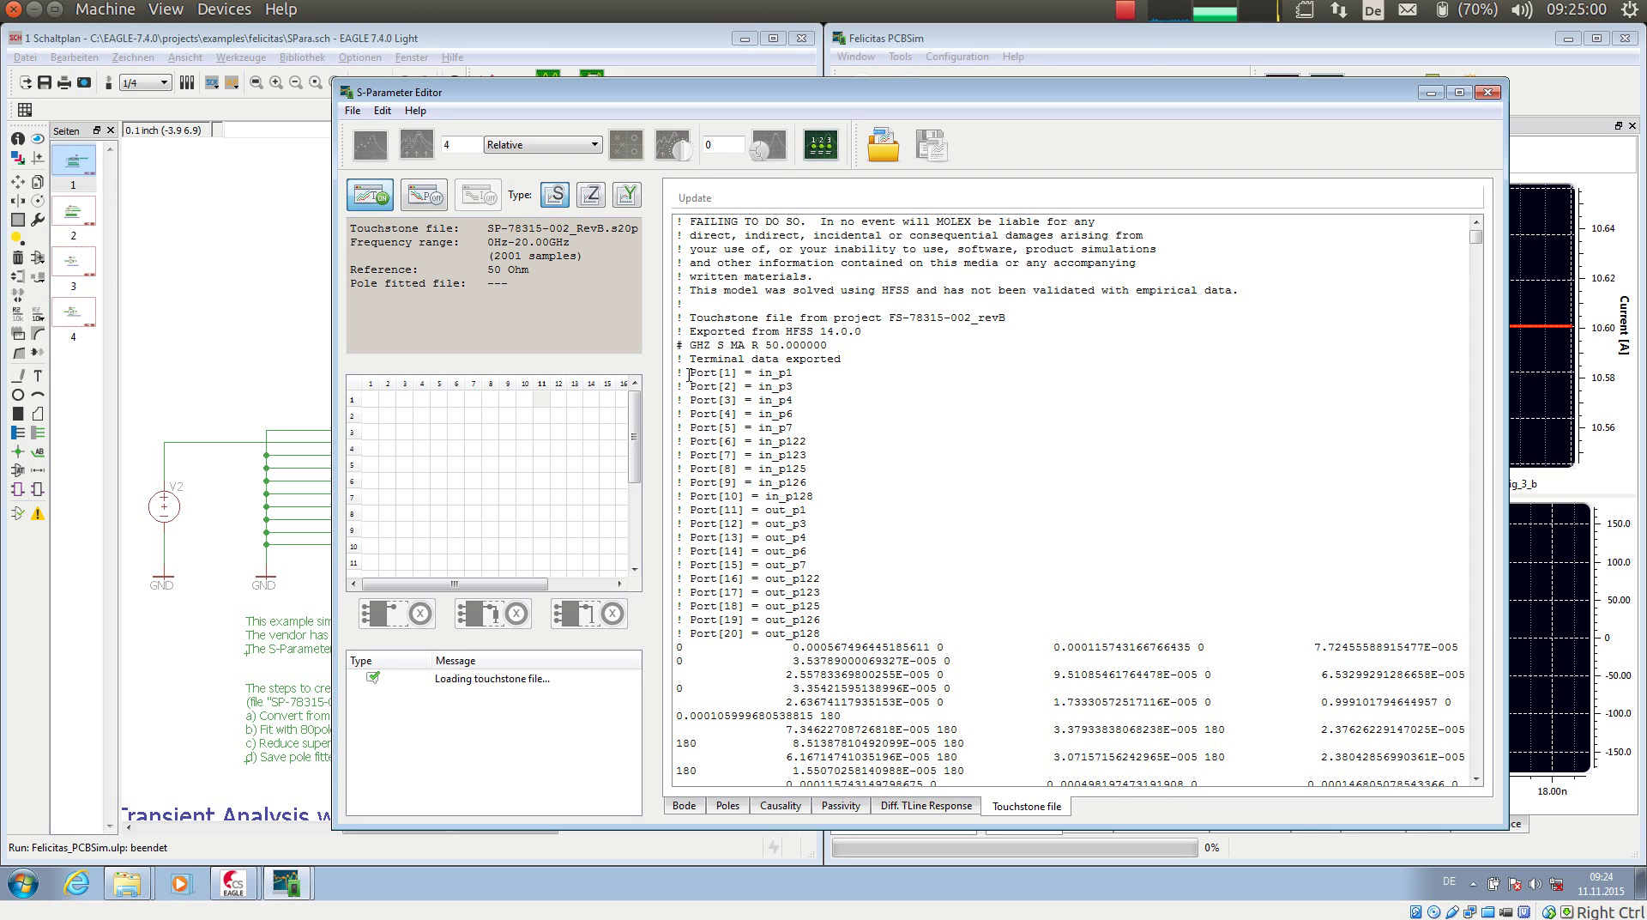
left_click_drag(688, 372, 878, 628)
left_click(871, 583)
left_click_drag(788, 374, 775, 375)
left_click_drag(807, 510, 769, 506)
left_click(690, 806)
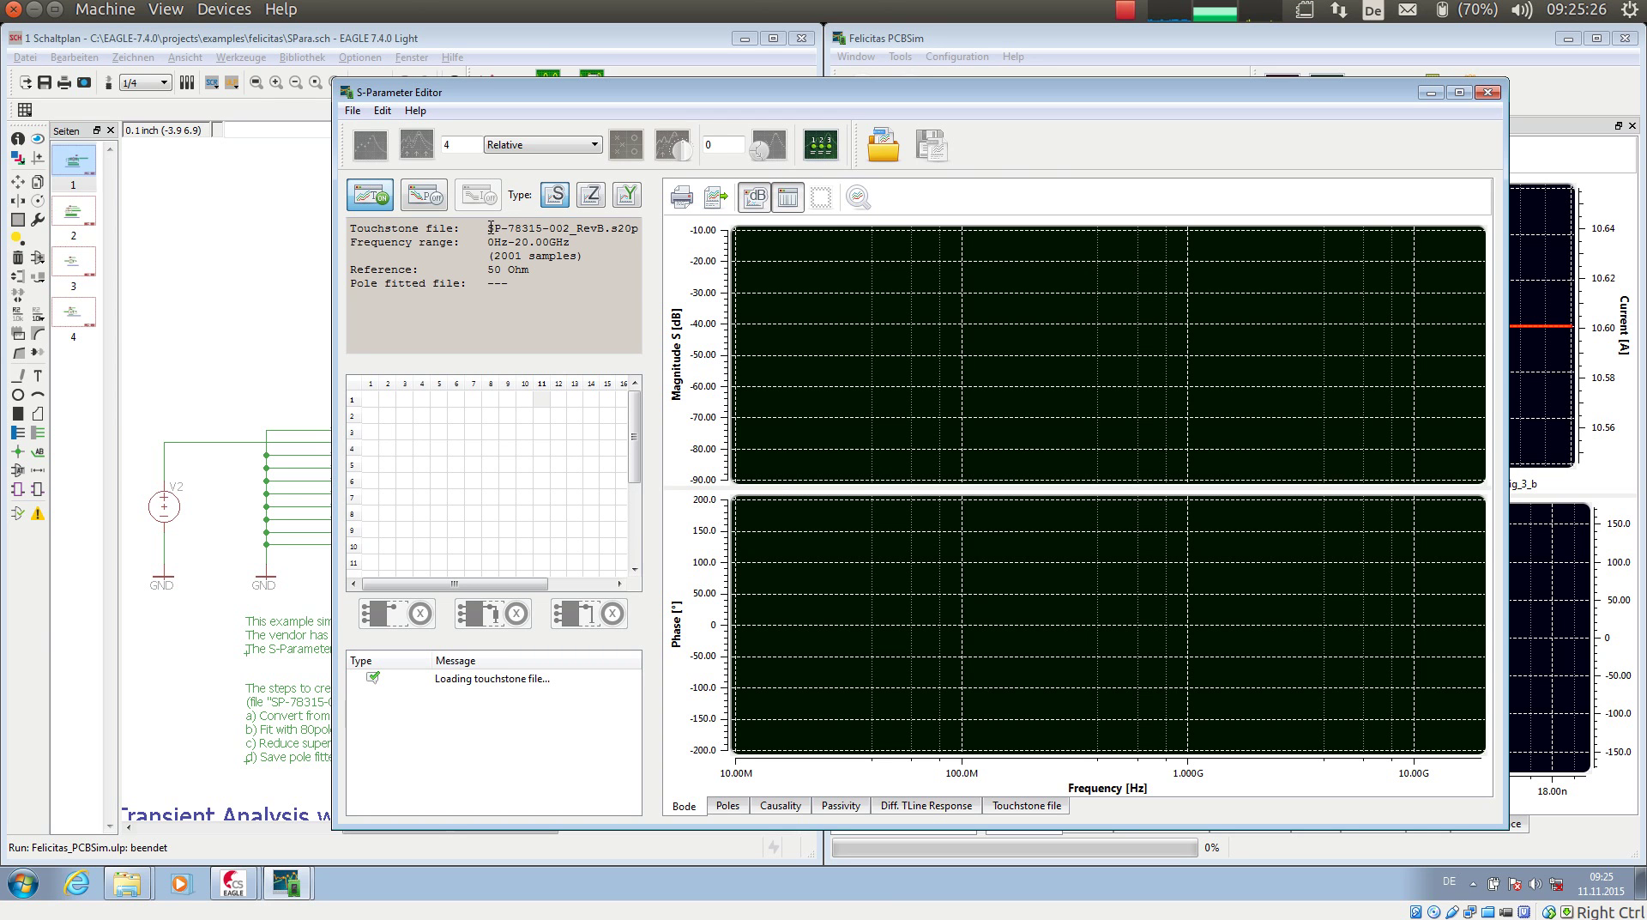
- Review the file's 0 Hz–20.00 GHz frequency range and its sample count
mouse_move(488, 243)
left_mouse_down()
mouse_move(583, 257)
mouse_move(489, 268)
left_mouse_up()
left_click(564, 269)
mouse_move(639, 419)
left_mouse_down()
mouse_move(645, 506)
mouse_move(646, 414)
left_mouse_up()
- Plot S11 and the port 1 to port 11 transmission S(11,1) on the Bode charts
left_click(370, 401)
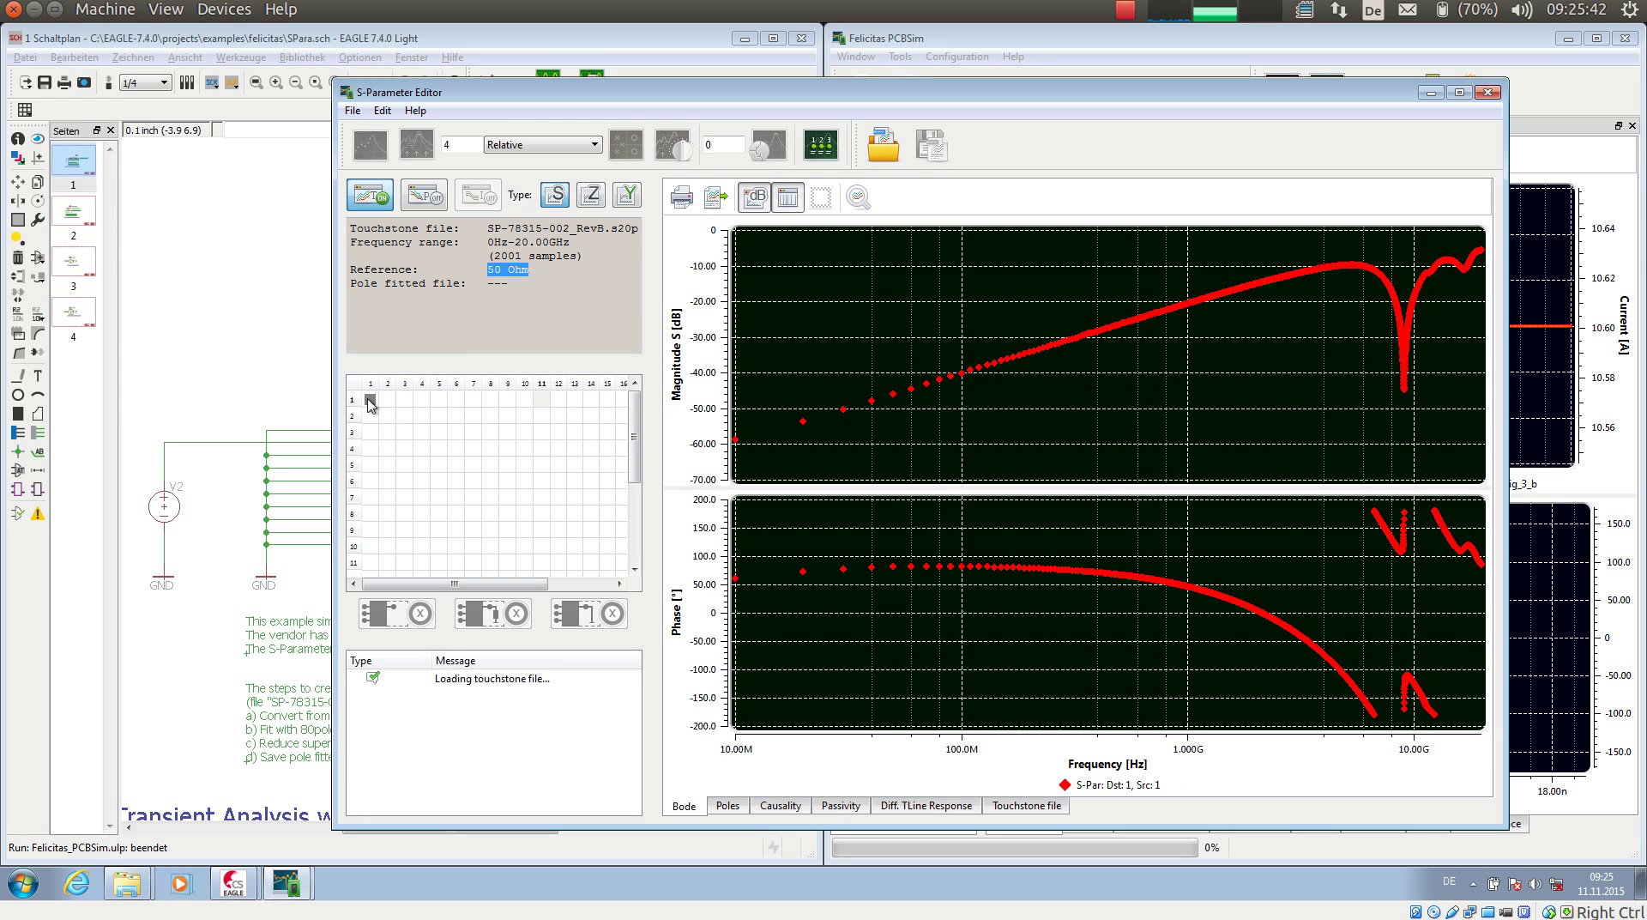
left_click(541, 400)
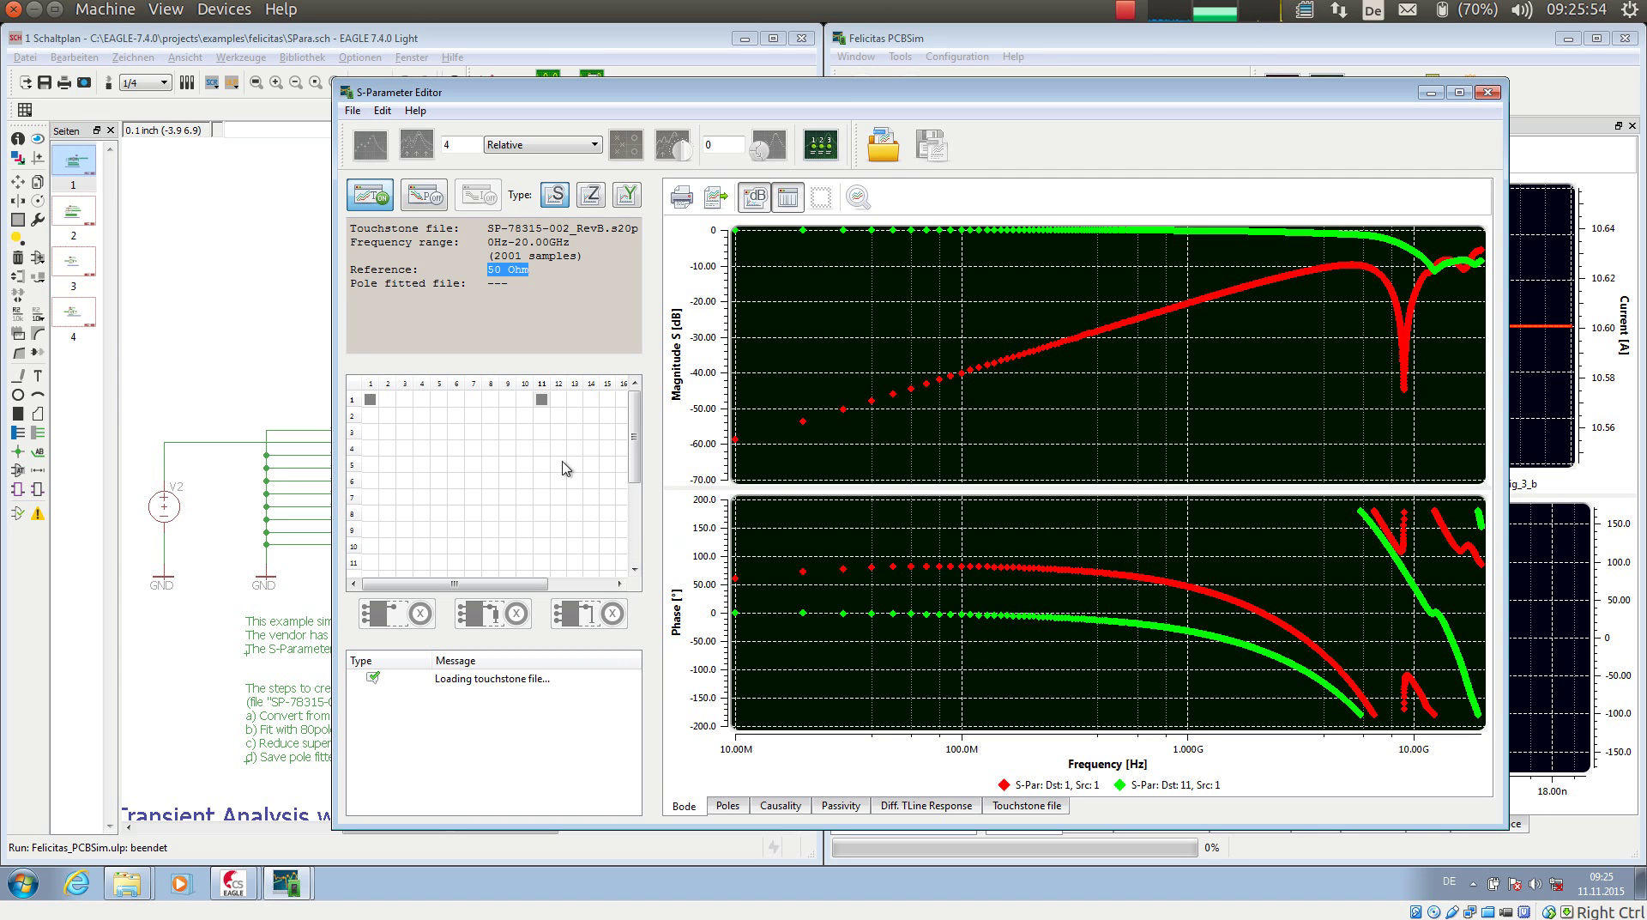
mouse_move(735, 229)
mouse_move(735, 439)
- Mark ports 2 through 10 for removal
left_click(354, 418)
scroll(390, 441, "down", 1)
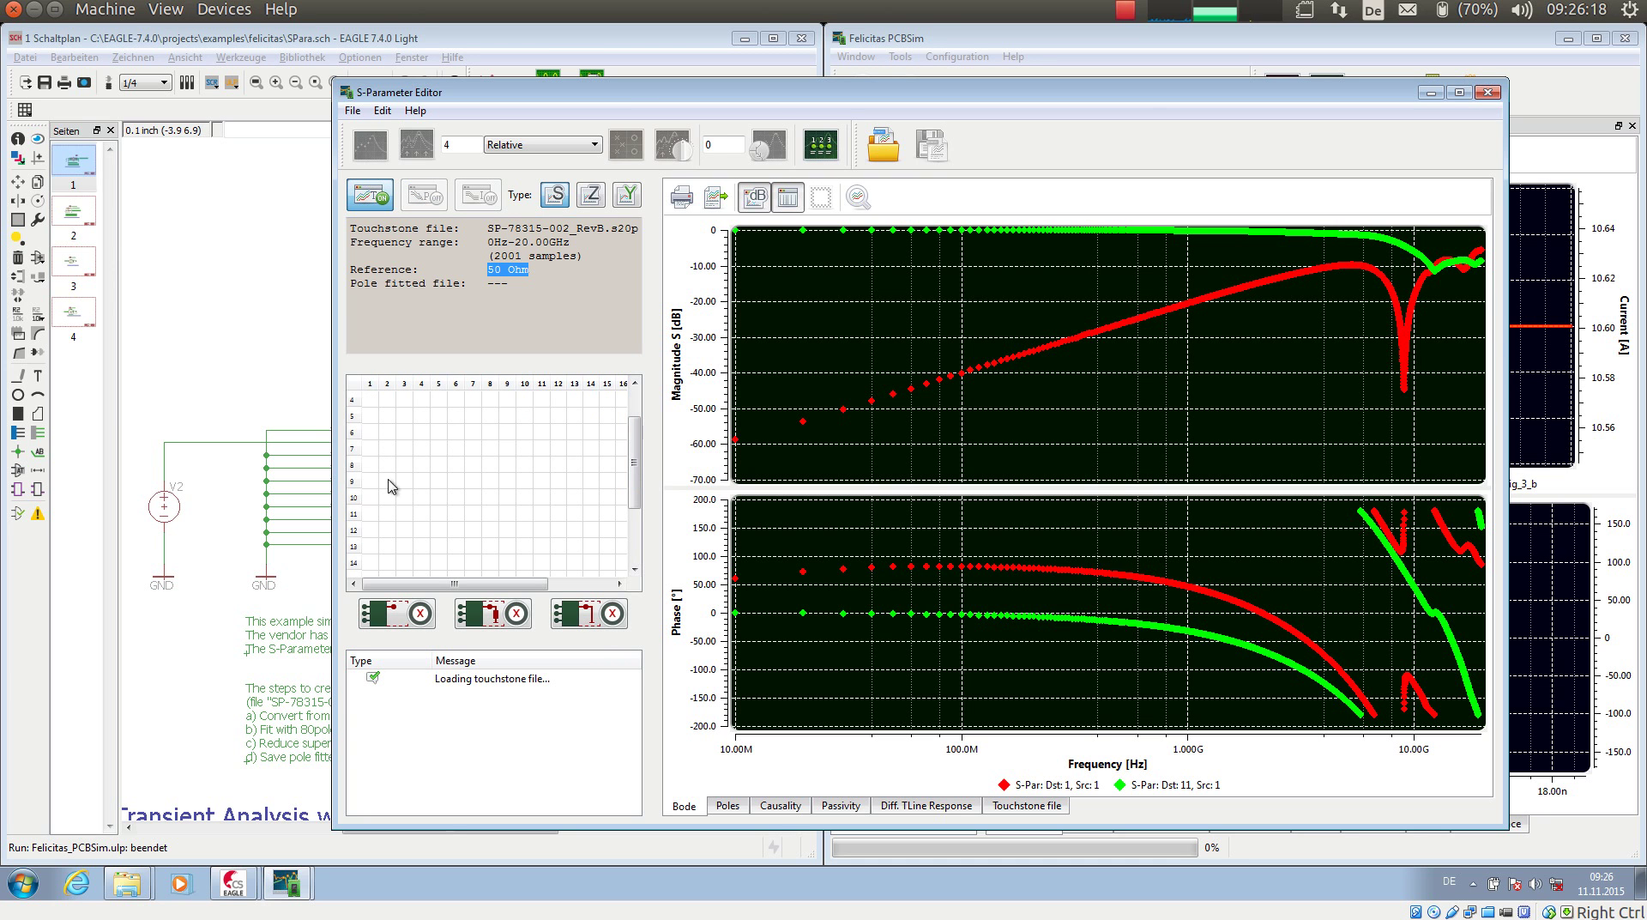
left_click(354, 497, "shift")
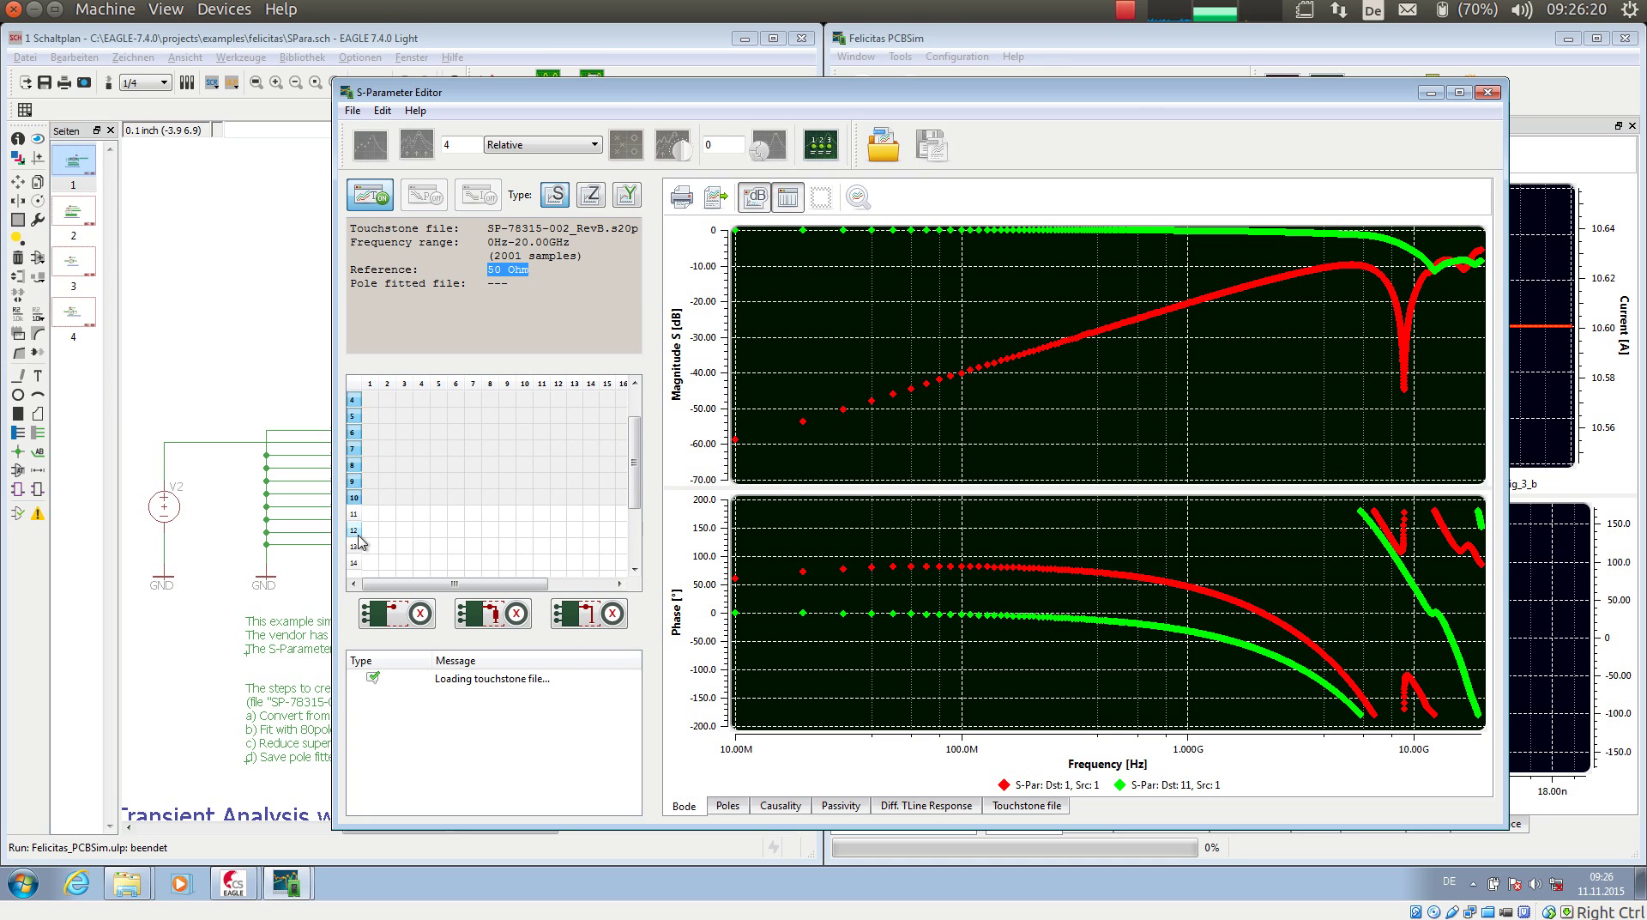
- Add ports 12 through 20 to the marked ports, leaving port 11 unmarked
left_click(356, 532, "ctrl")
scroll(378, 532, "down", 1)
left_click(353, 498, "ctrl")
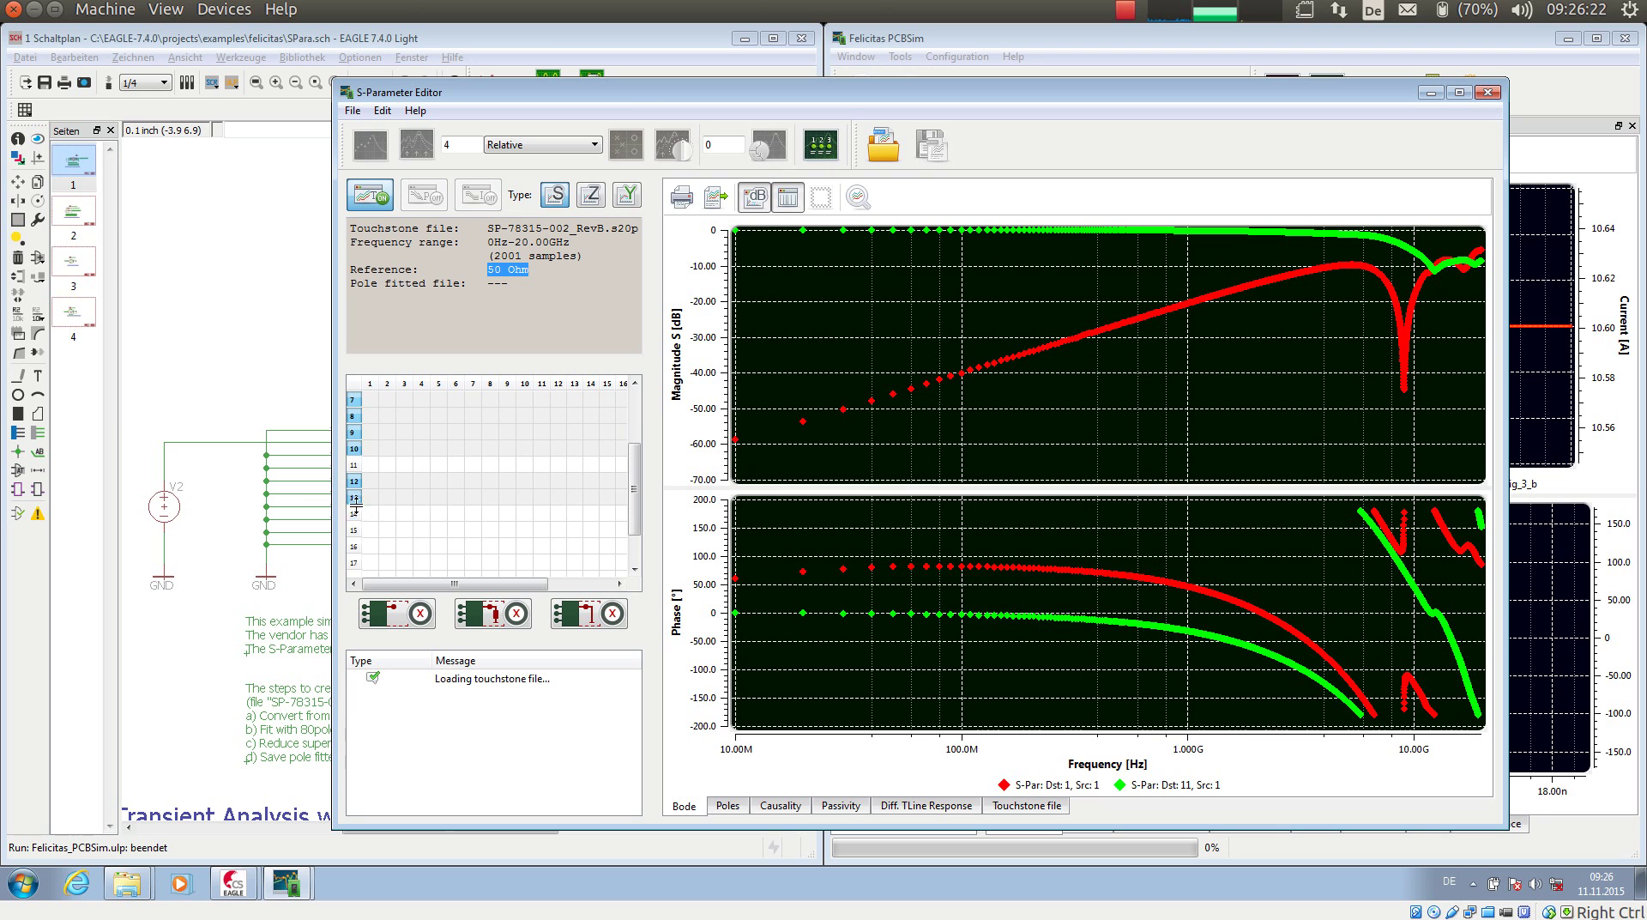
left_click(358, 515, "ctrl")
left_click(357, 529, "ctrl")
left_click(358, 546, "ctrl")
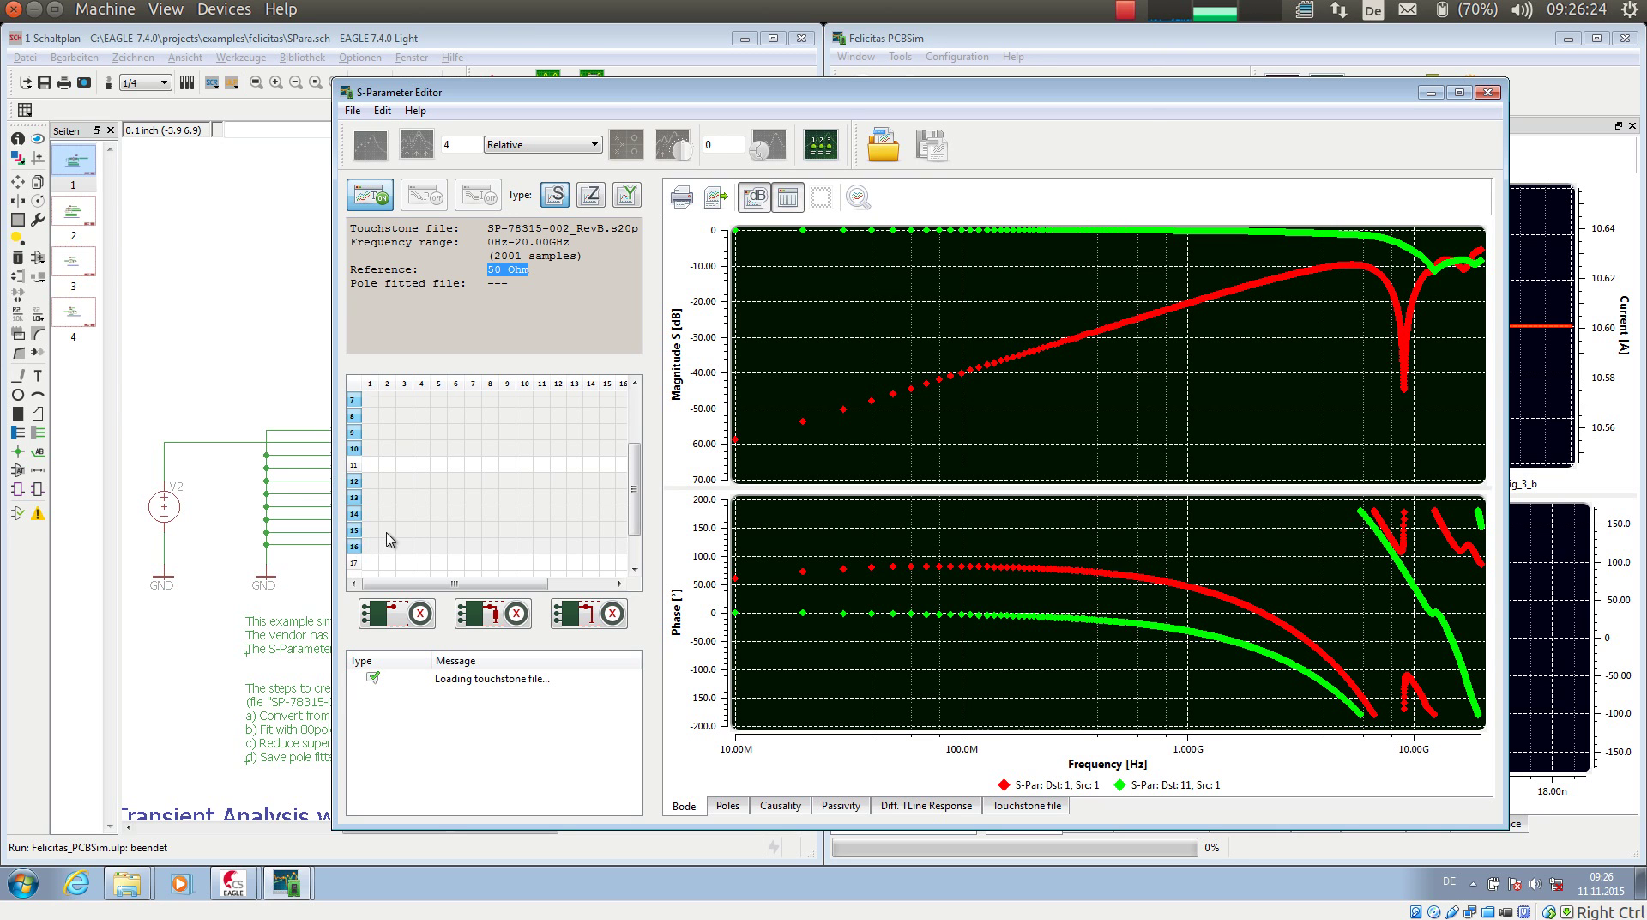
scroll(395, 549, "down", 1)
left_click(354, 520, "ctrl")
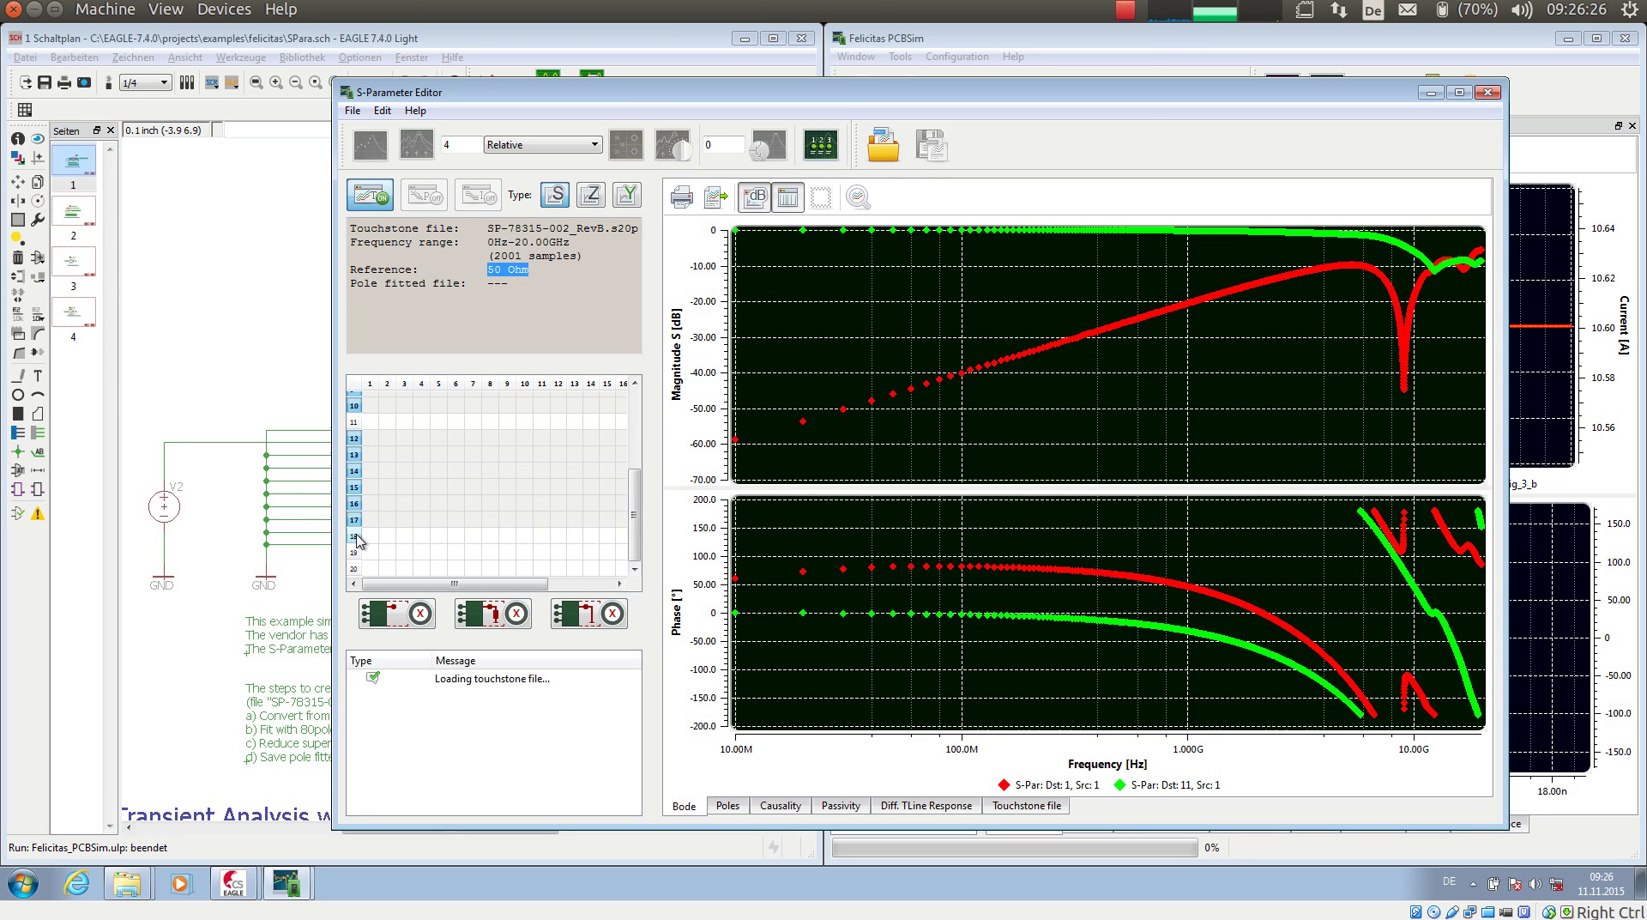
left_click(356, 536, "ctrl")
left_click(355, 551, "ctrl")
left_click(354, 568, "ctrl")
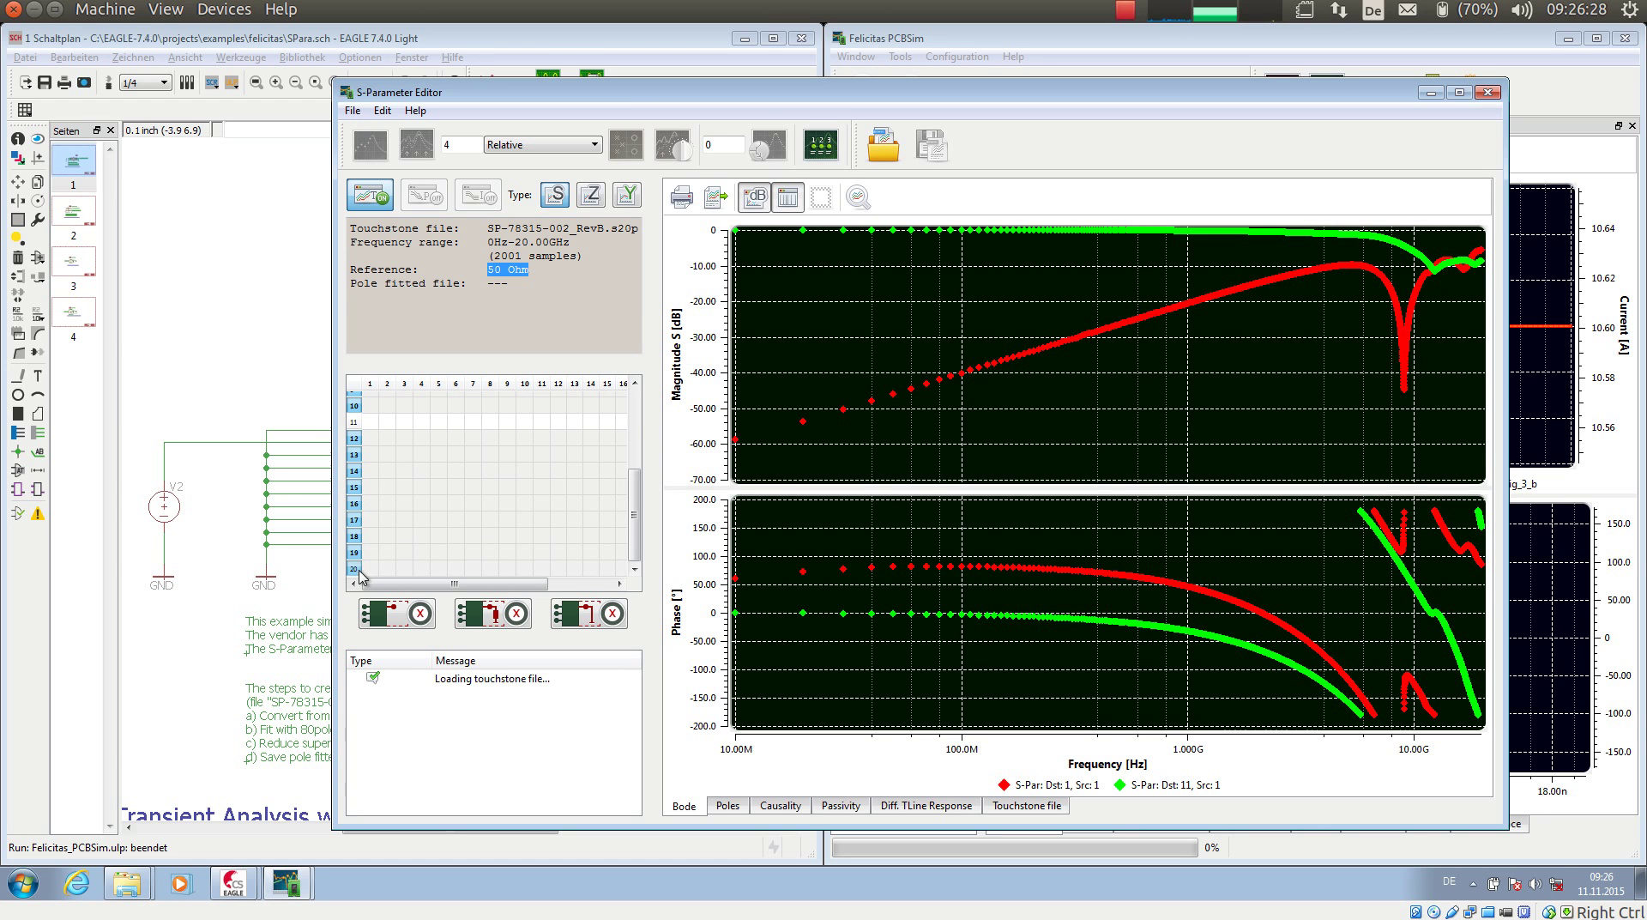
- Delete the marked ports as terminated, plot S21 and S11 autoscaled, then convert to Y-parameters
left_click(502, 619)
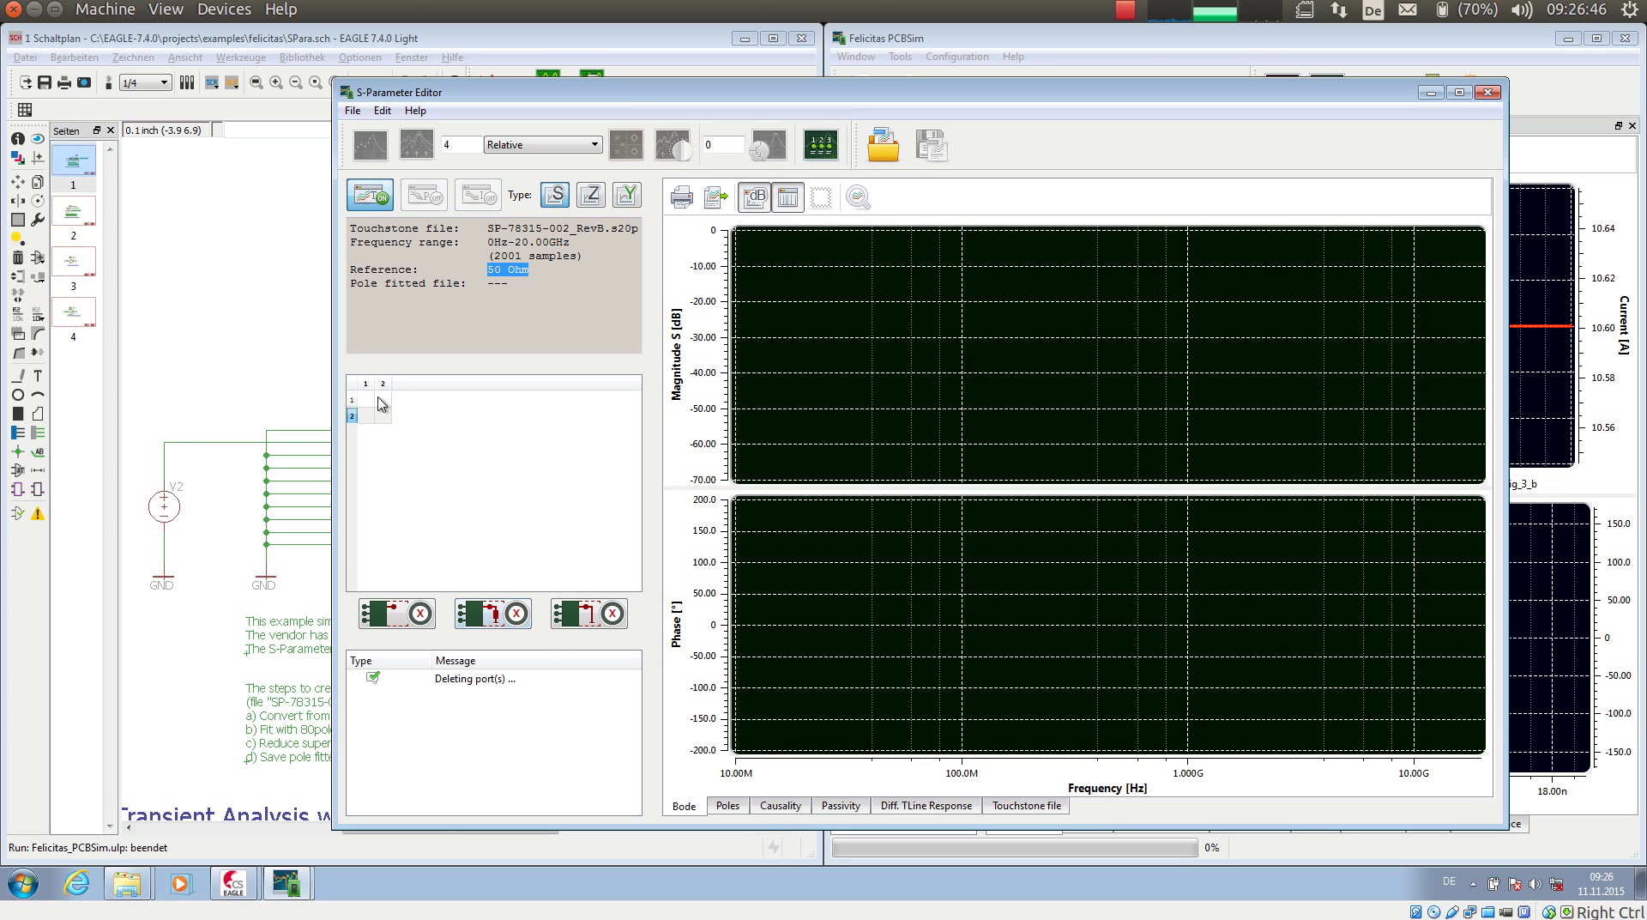
left_click(379, 399)
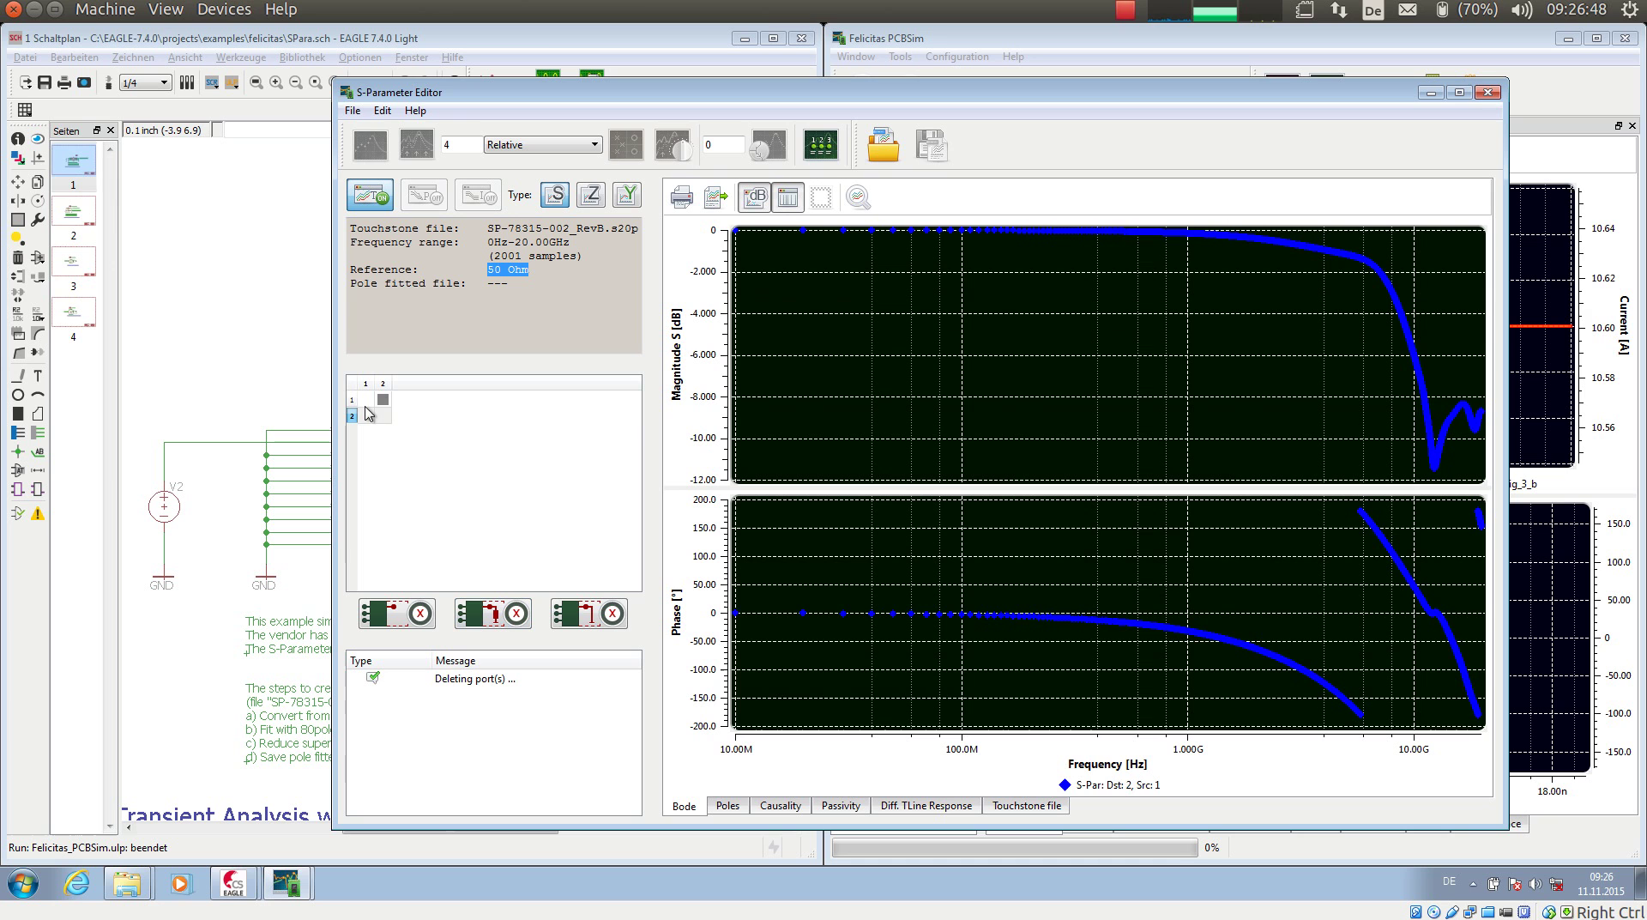
left_click(366, 399)
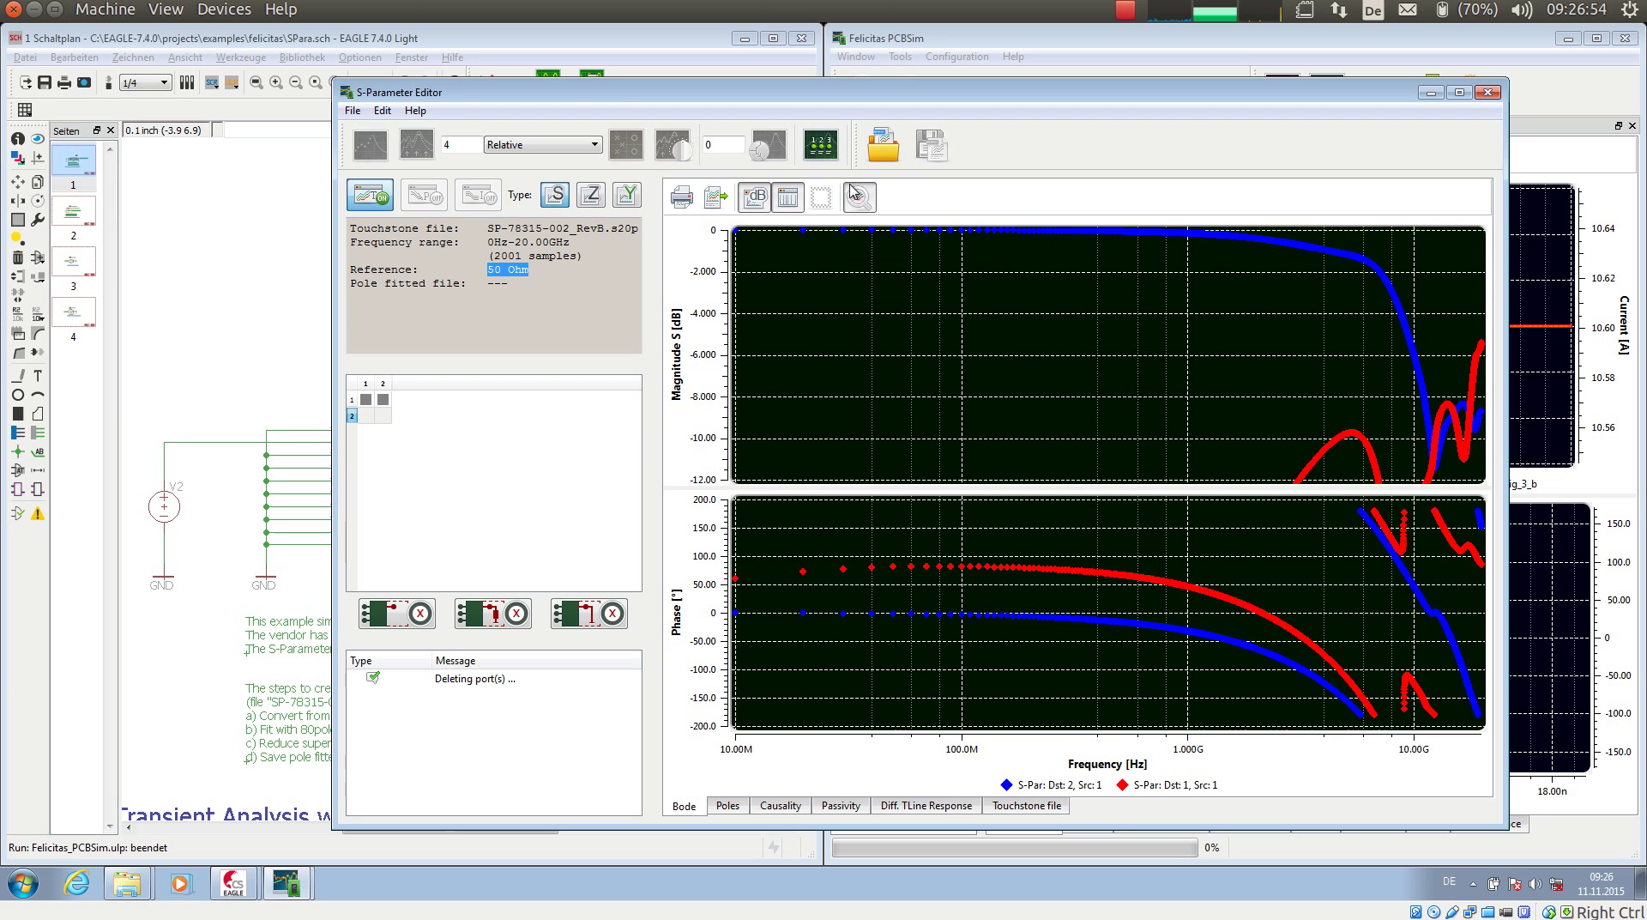
left_click(850, 328)
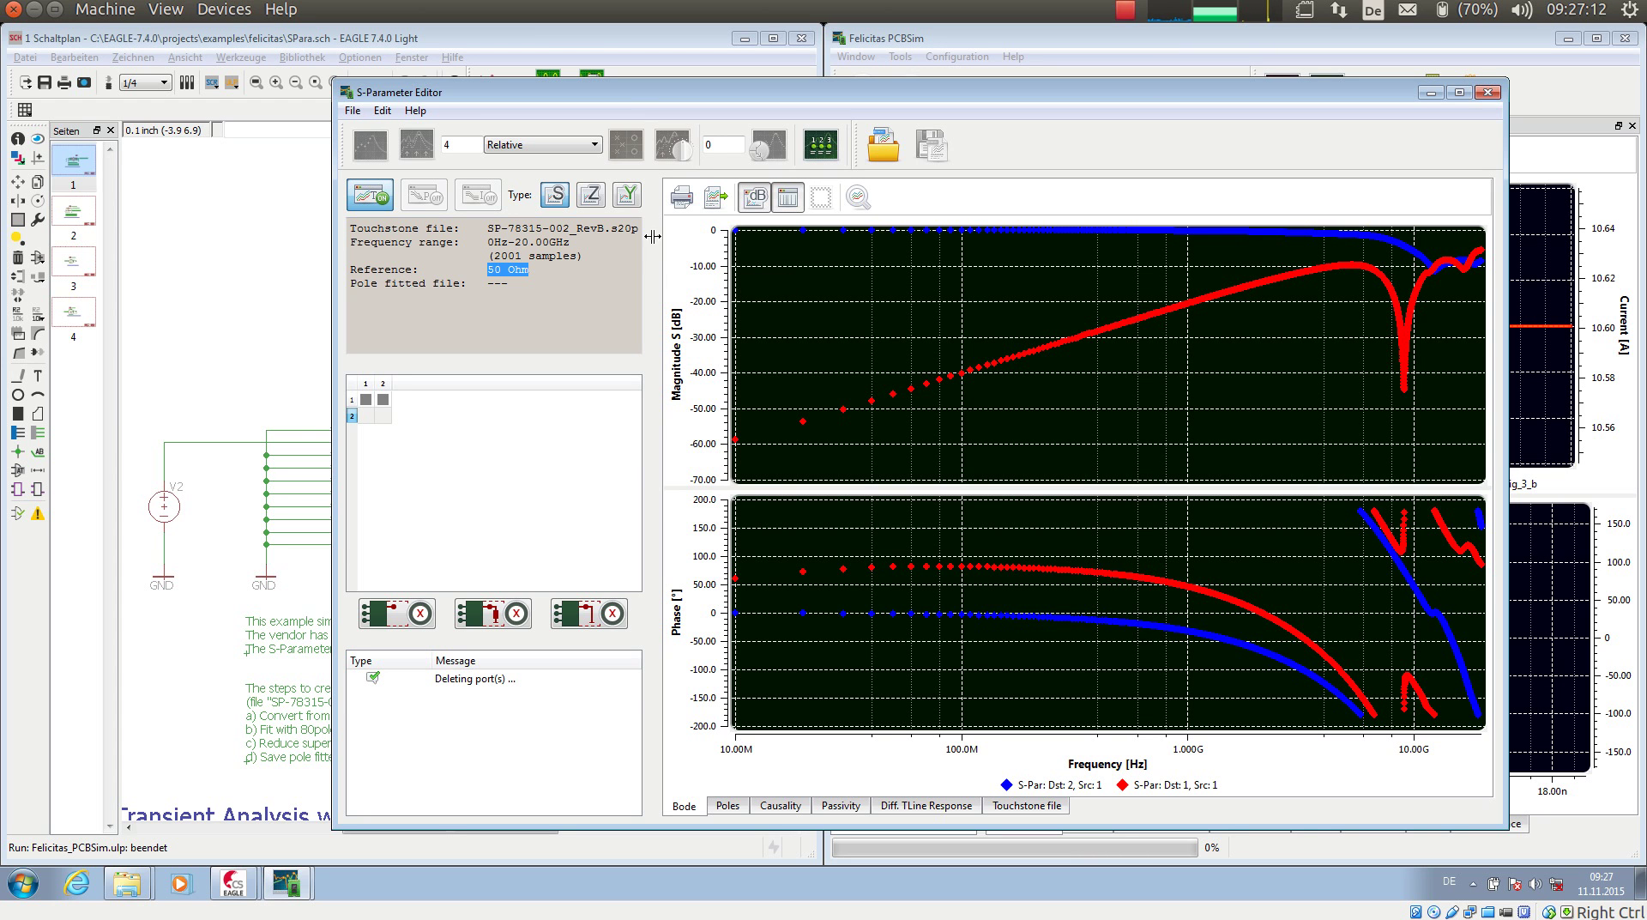
left_click(629, 196)
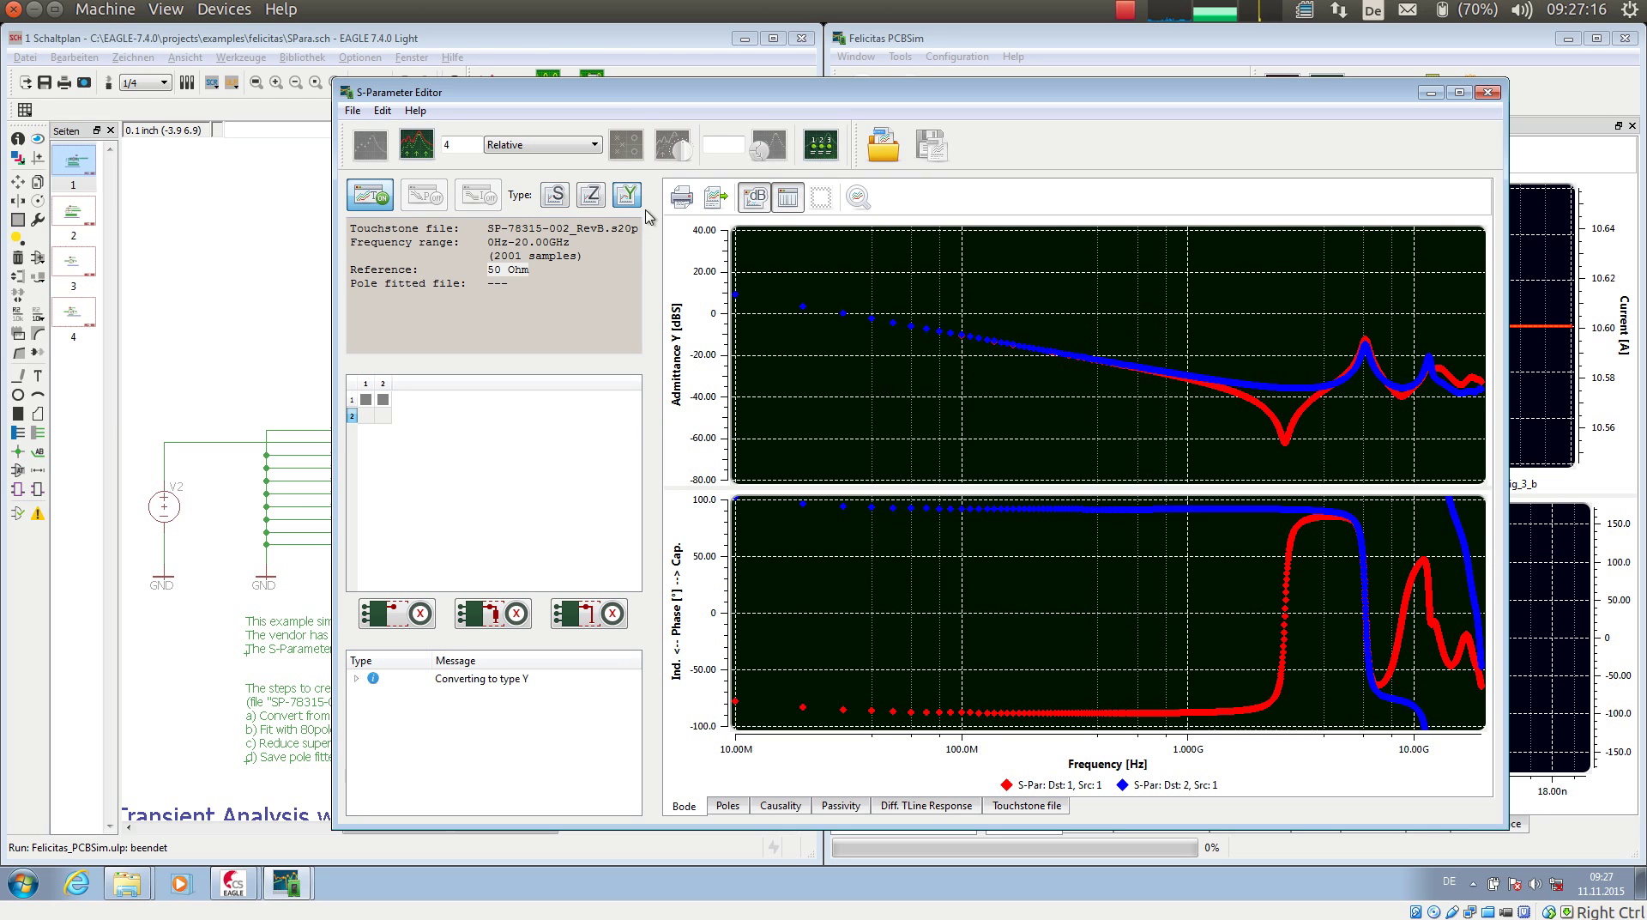
- Autoscale the phase plot and set the fit to Absolute mode with value 30 instead of 4
left_click(859, 199)
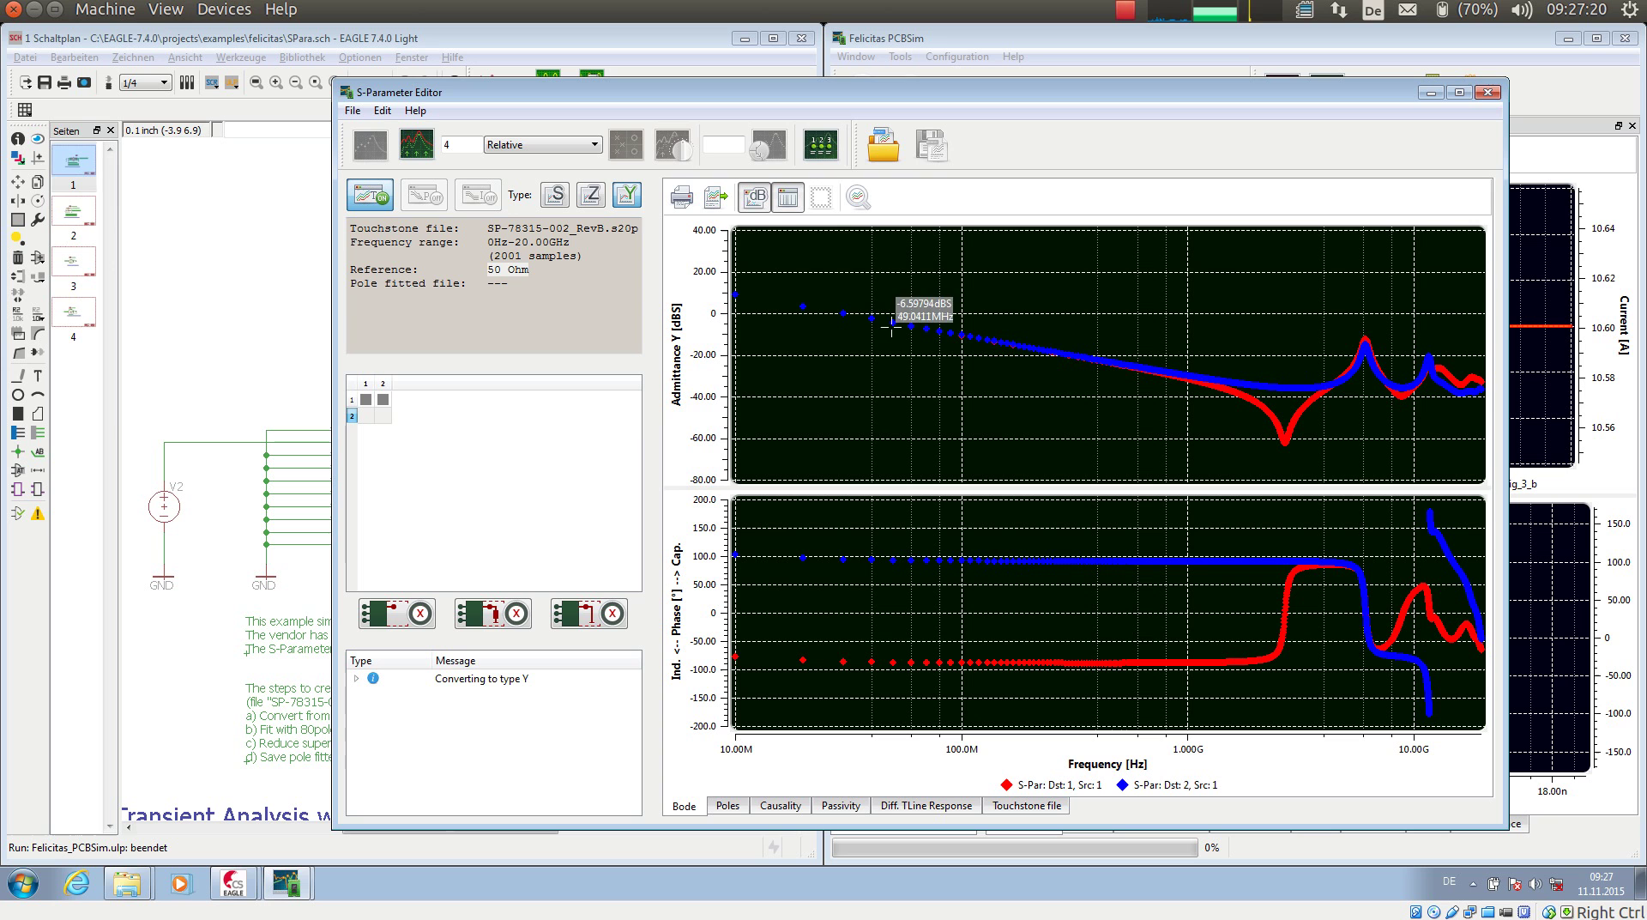
left_click(594, 146)
left_click(523, 158)
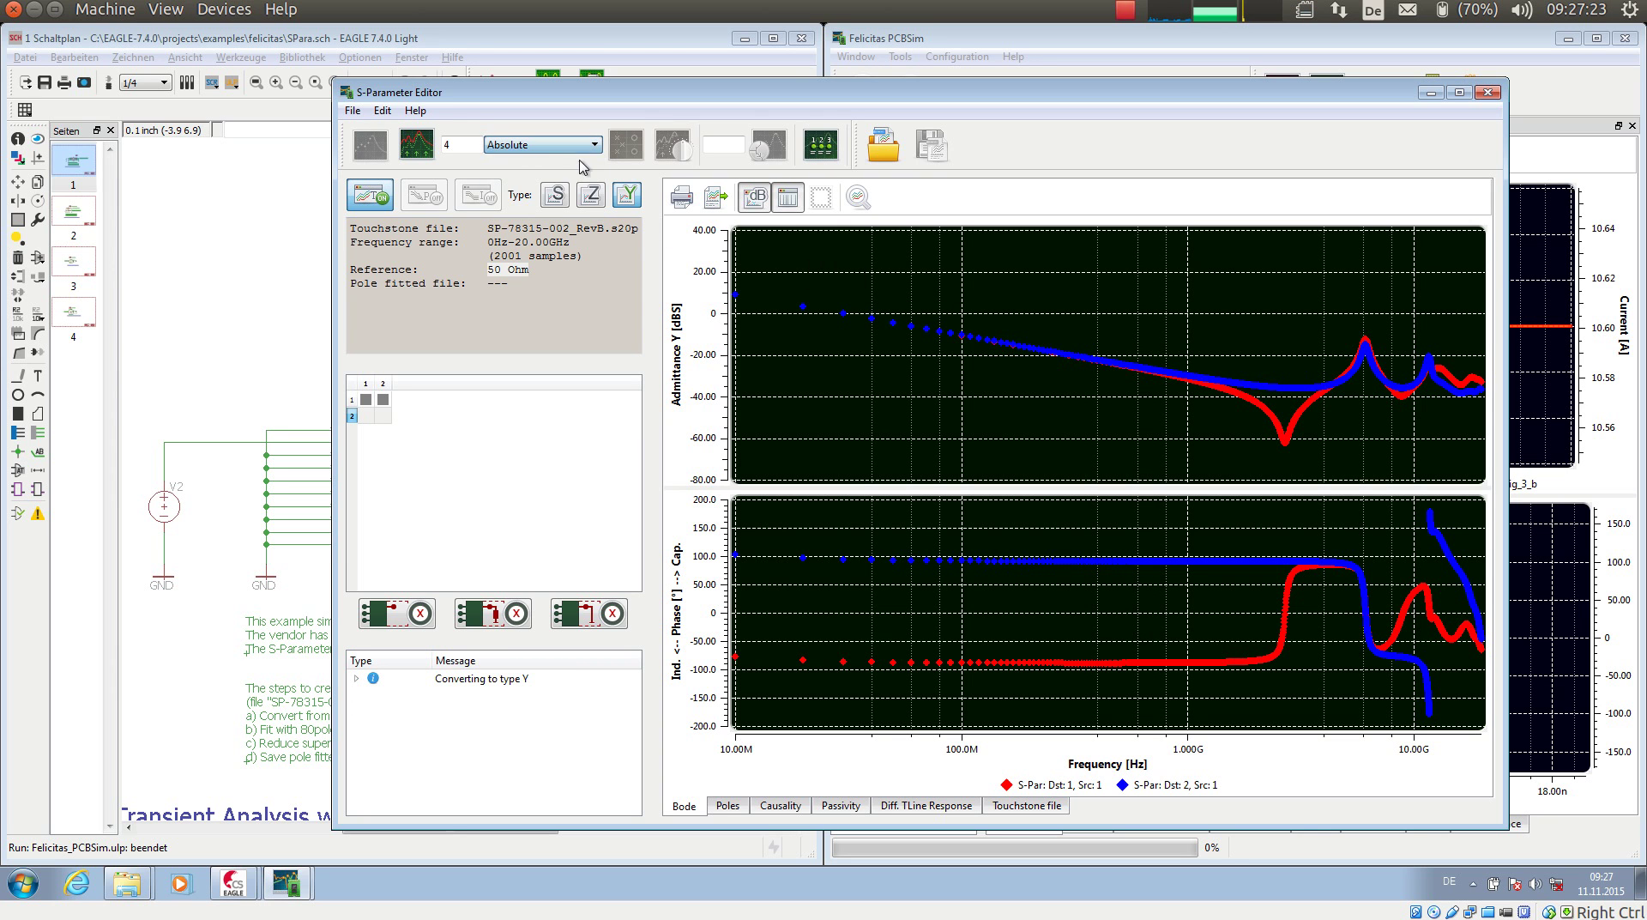
left_click(475, 148)
key("BackSpace")
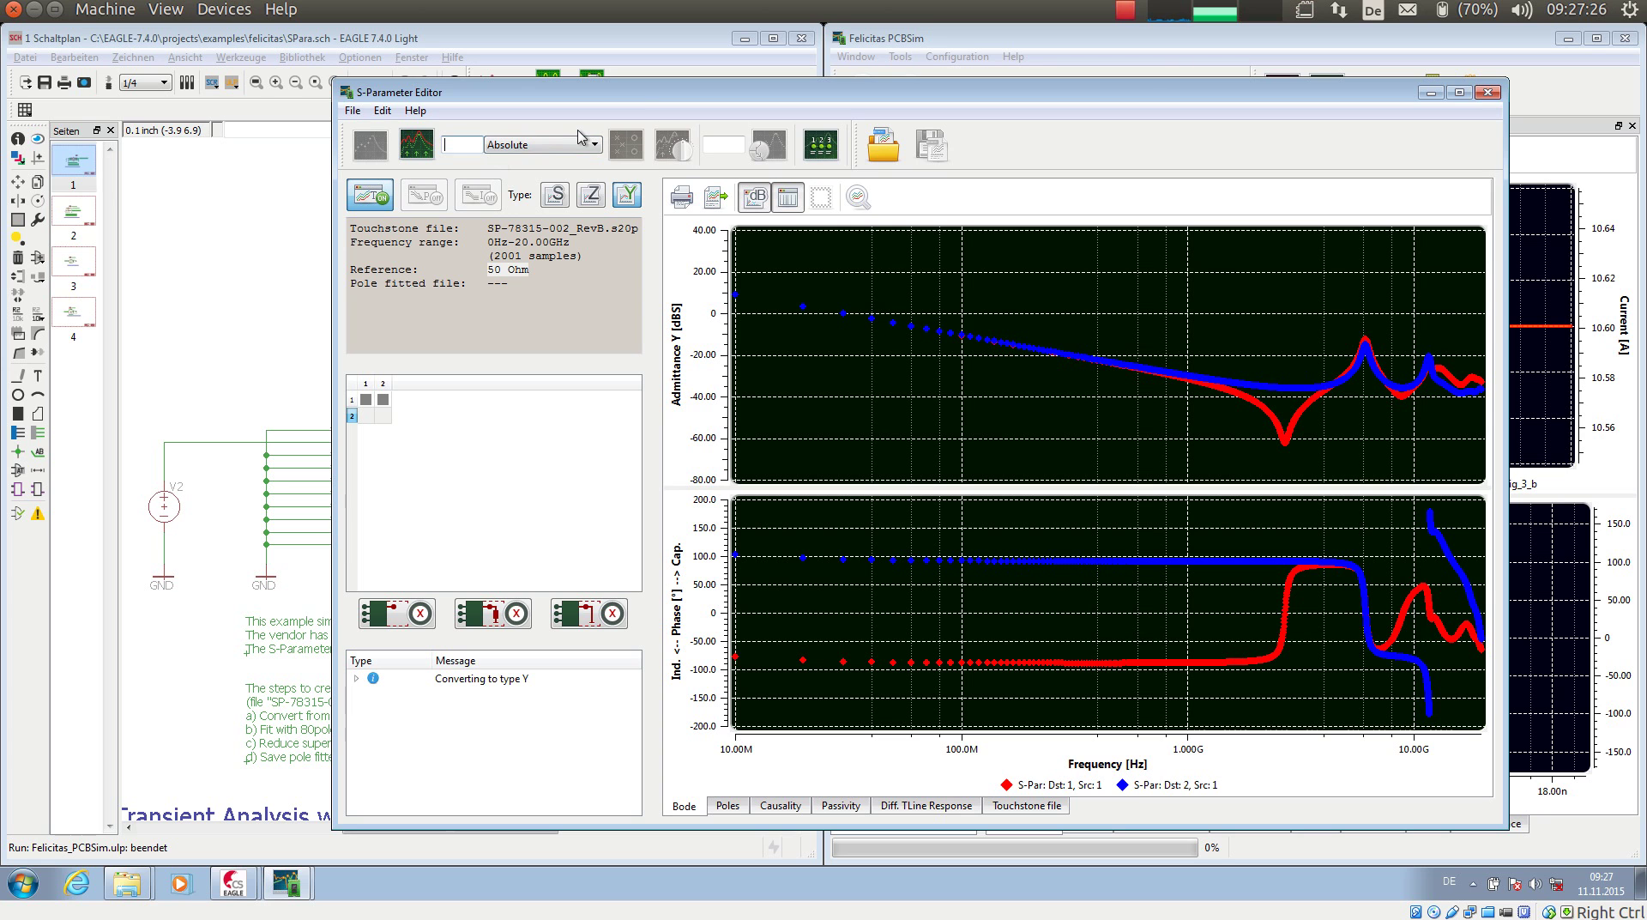
type("30")
- Run Fit All Connections on the Y-parameter data and zoom into the admittance curves
left_click(410, 150)
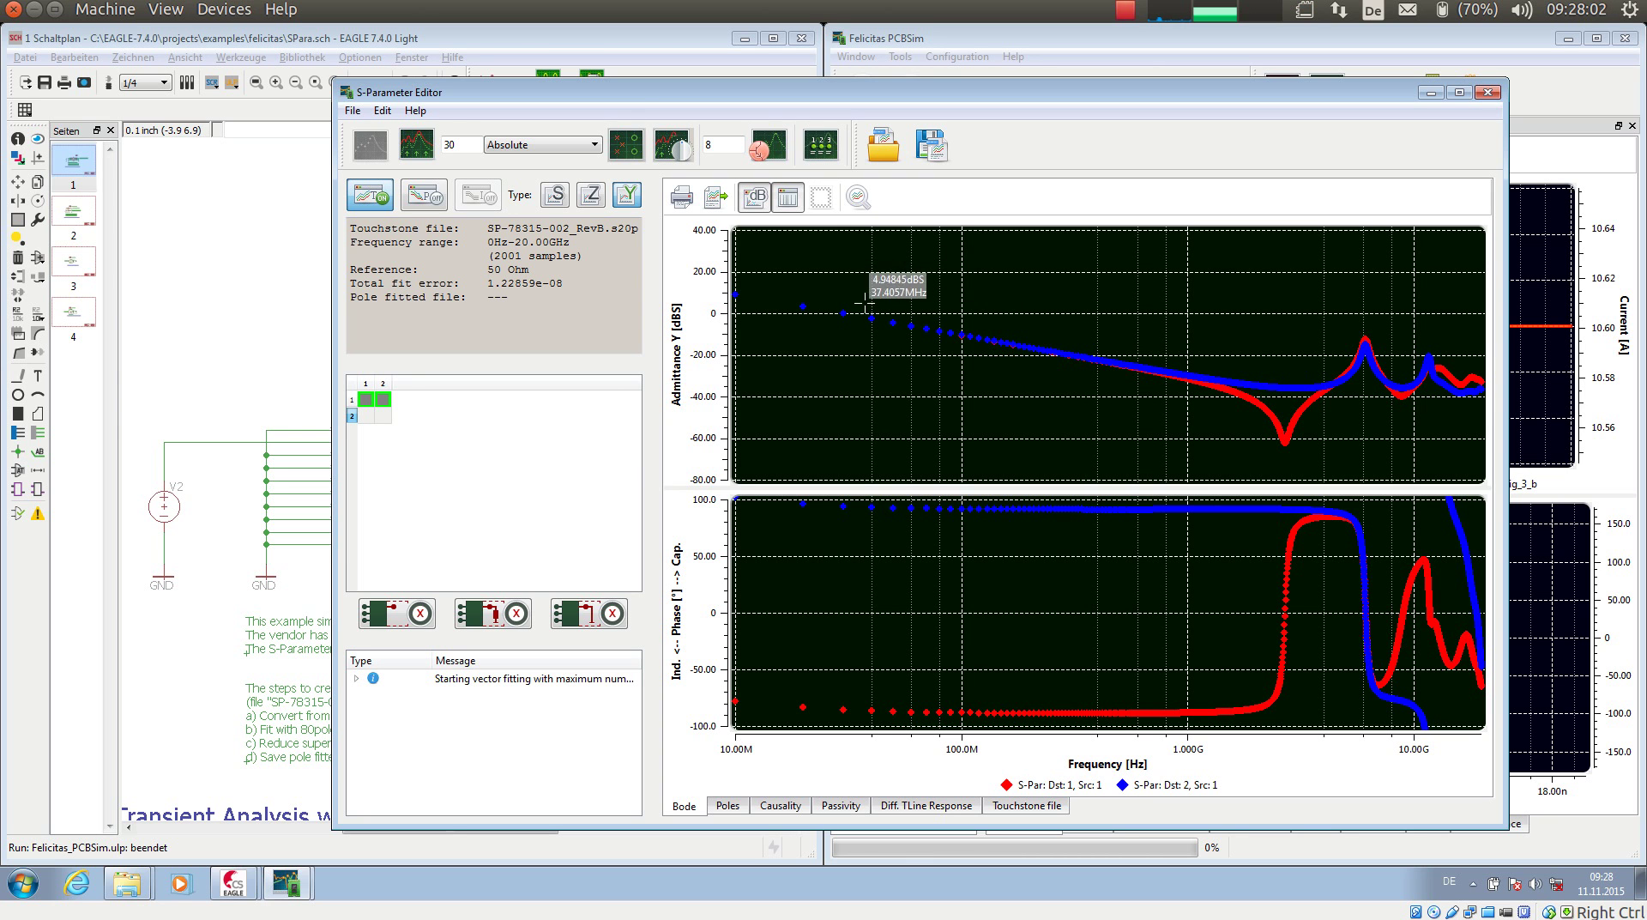
left_click_drag(1085, 295, 1343, 440)
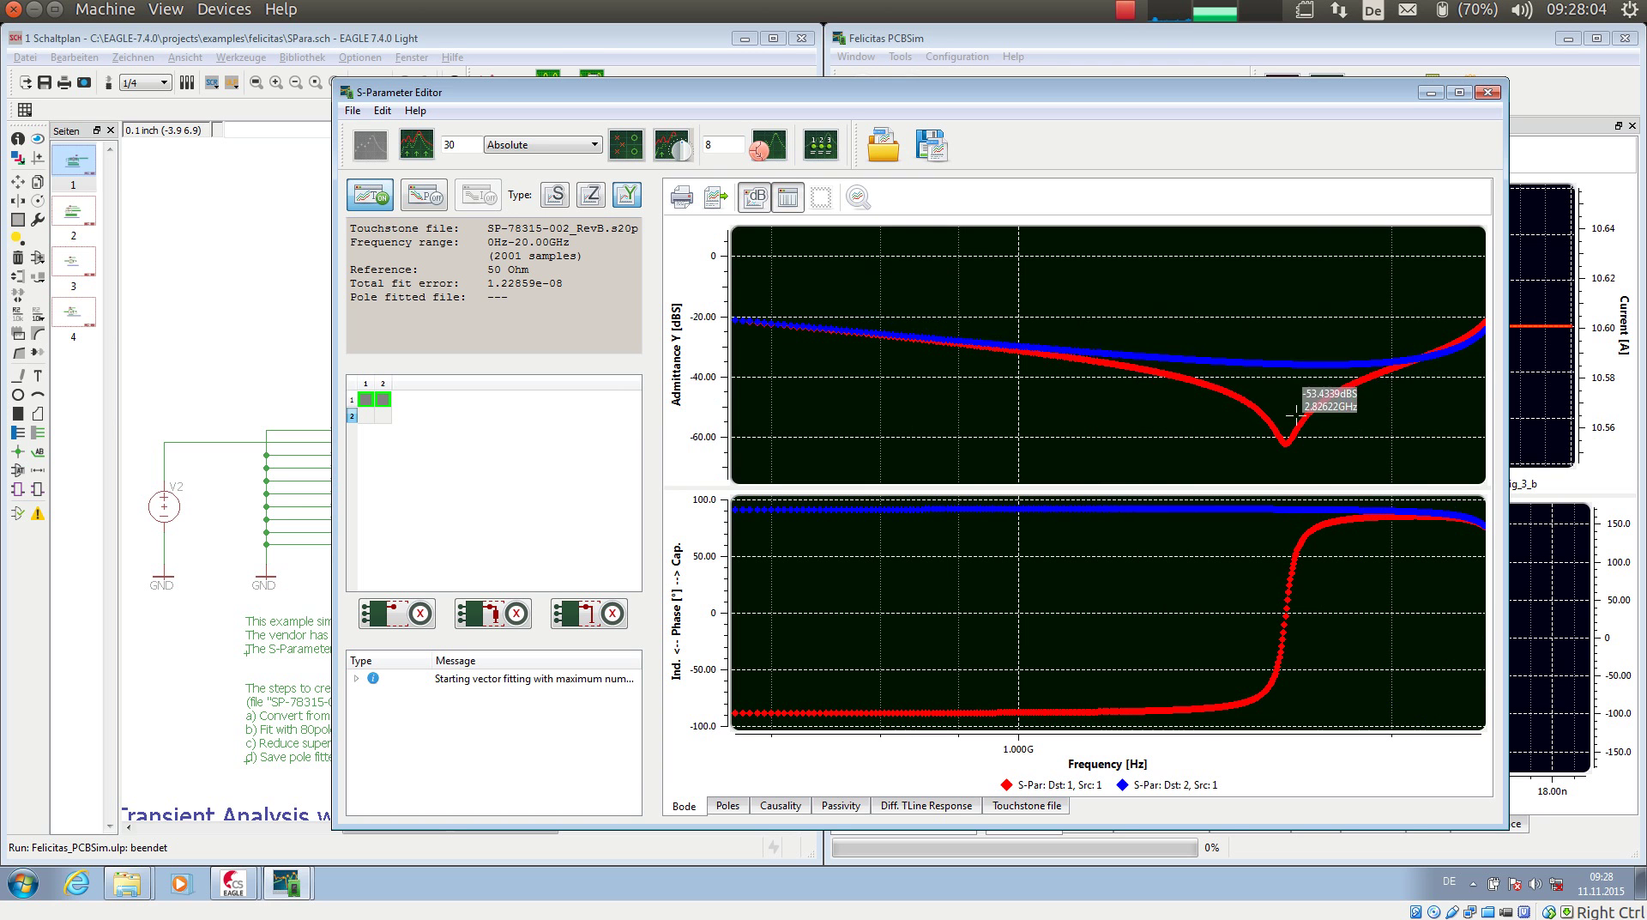
left_click_drag(1047, 317, 1181, 387)
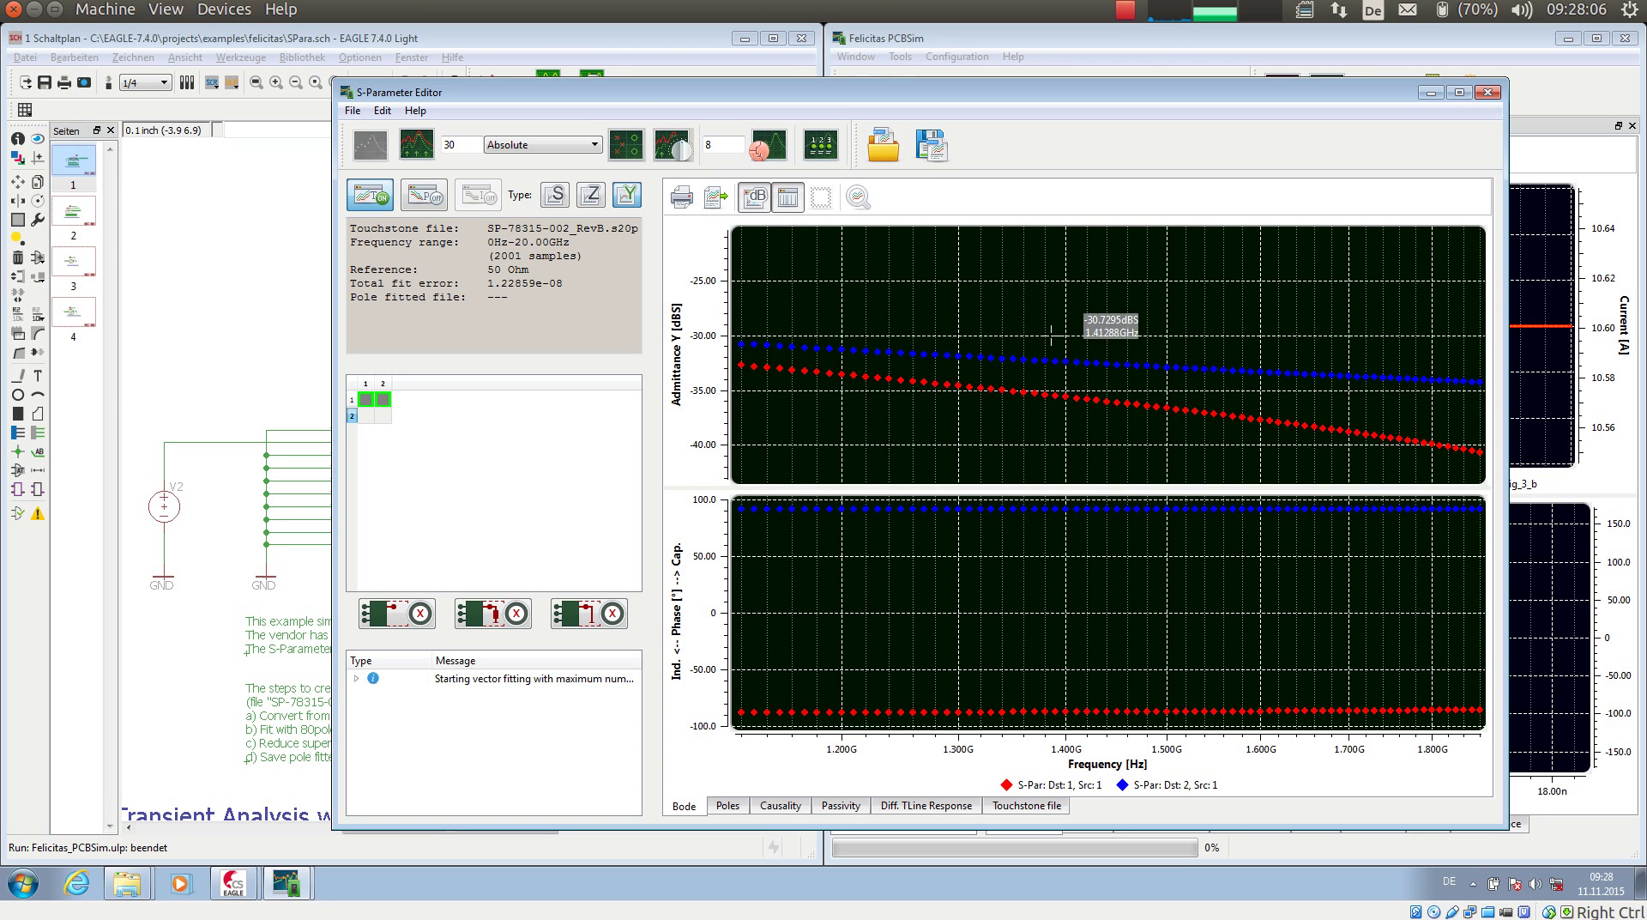
- Show the pole-fitted curves and compare them with the data in the 1.3–1.45 GHz range
left_click(421, 199)
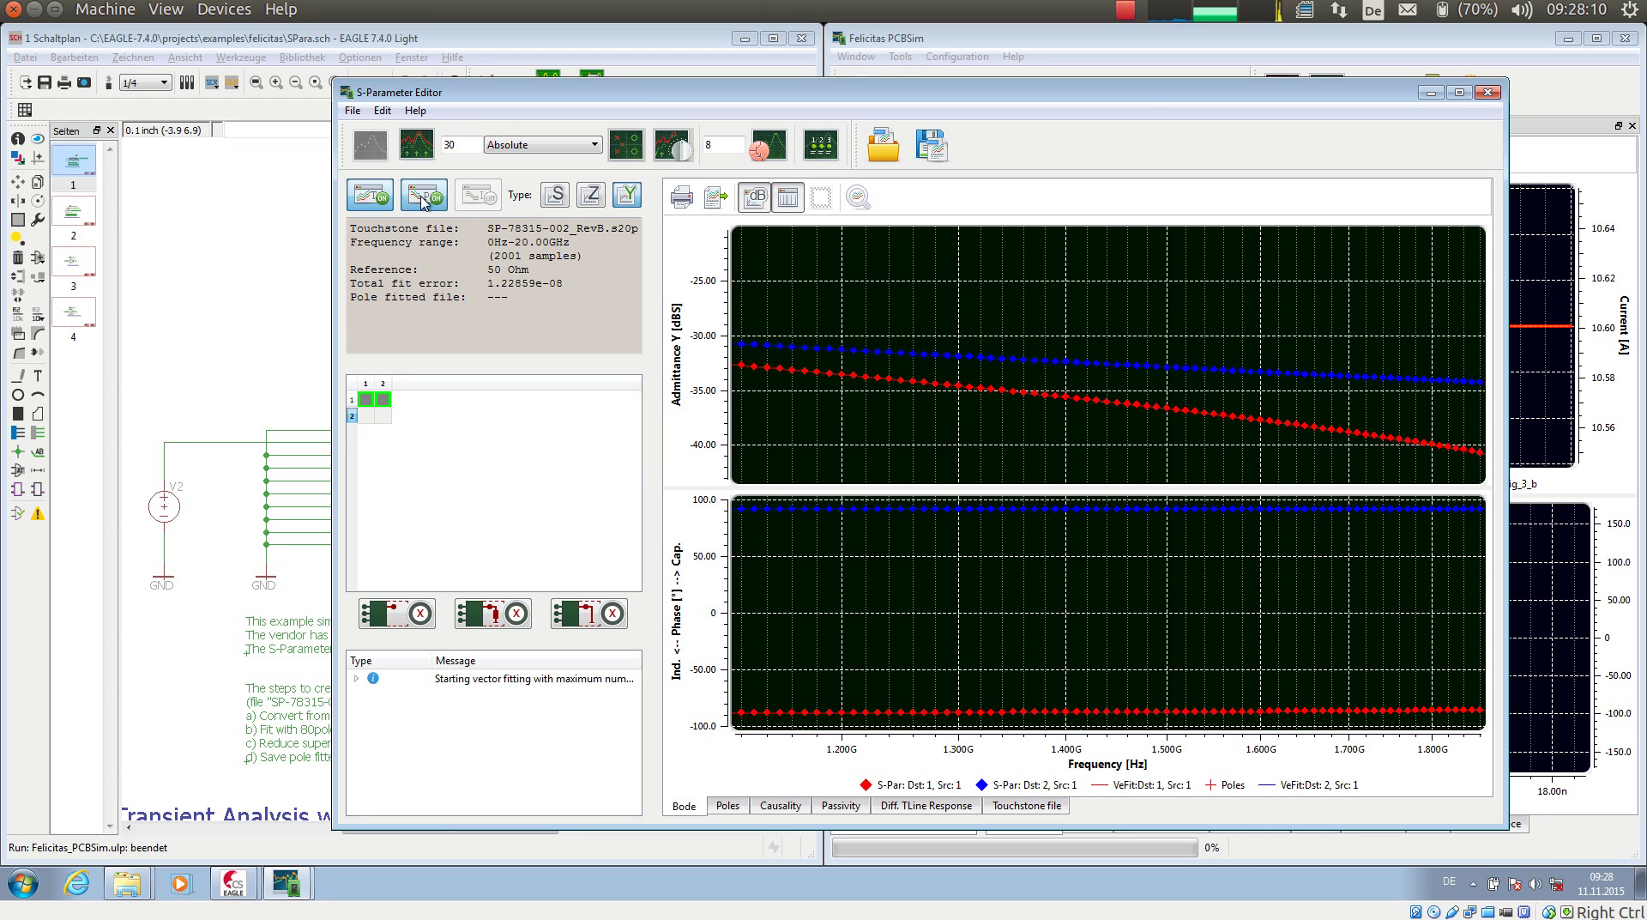
mouse_move(760, 337)
left_click_drag(954, 335, 1110, 426)
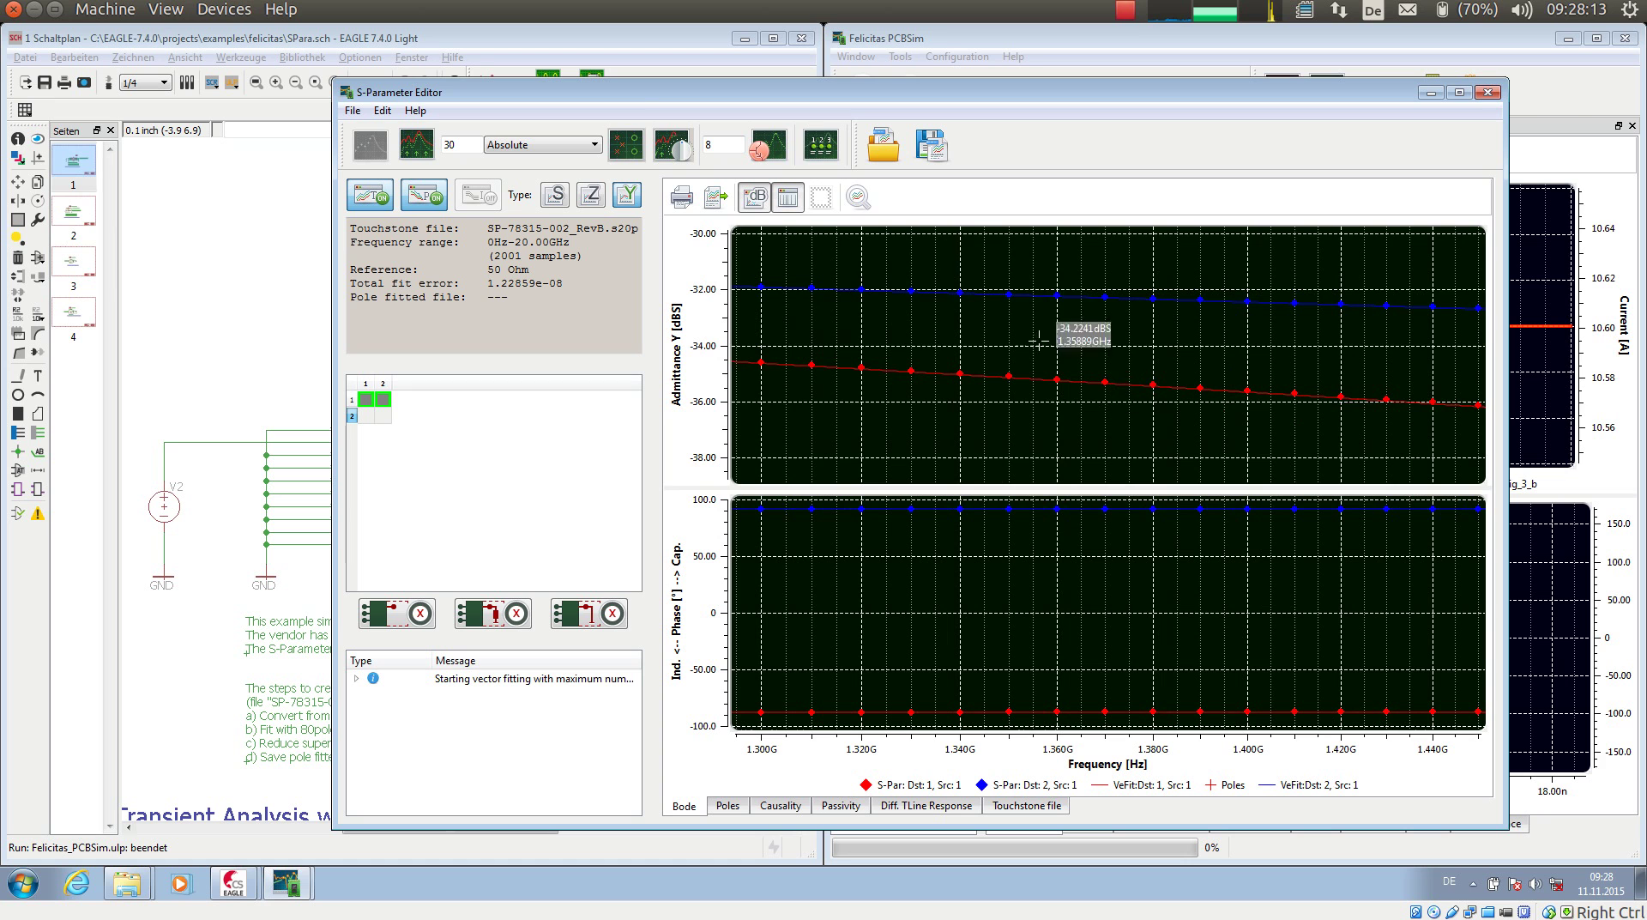
left_click(425, 197)
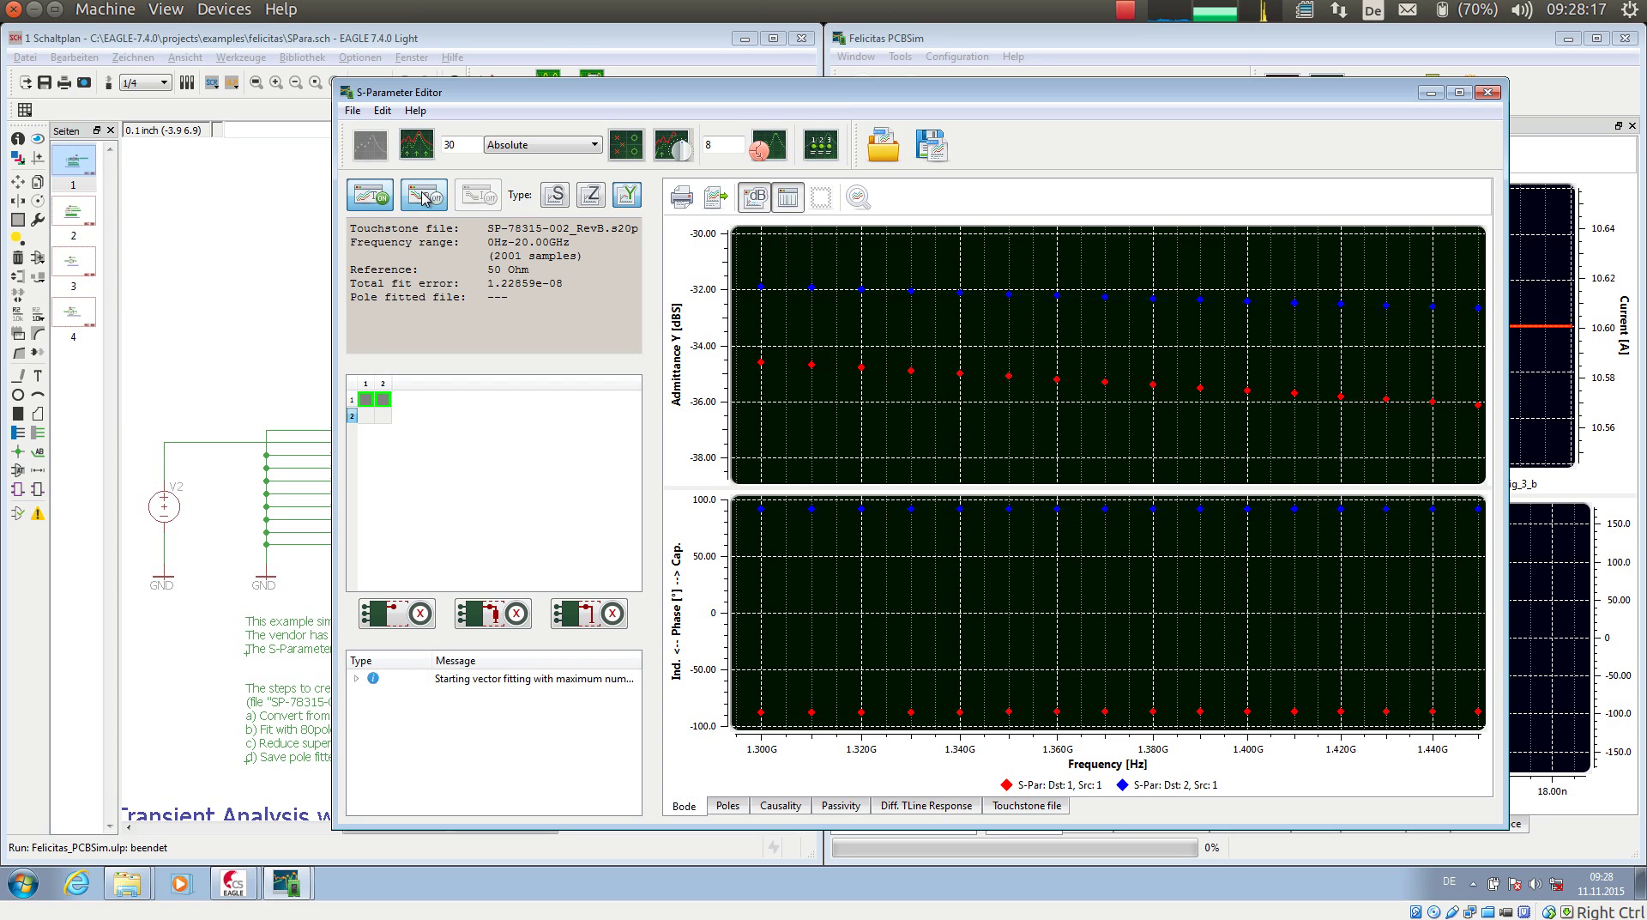
left_click(425, 197)
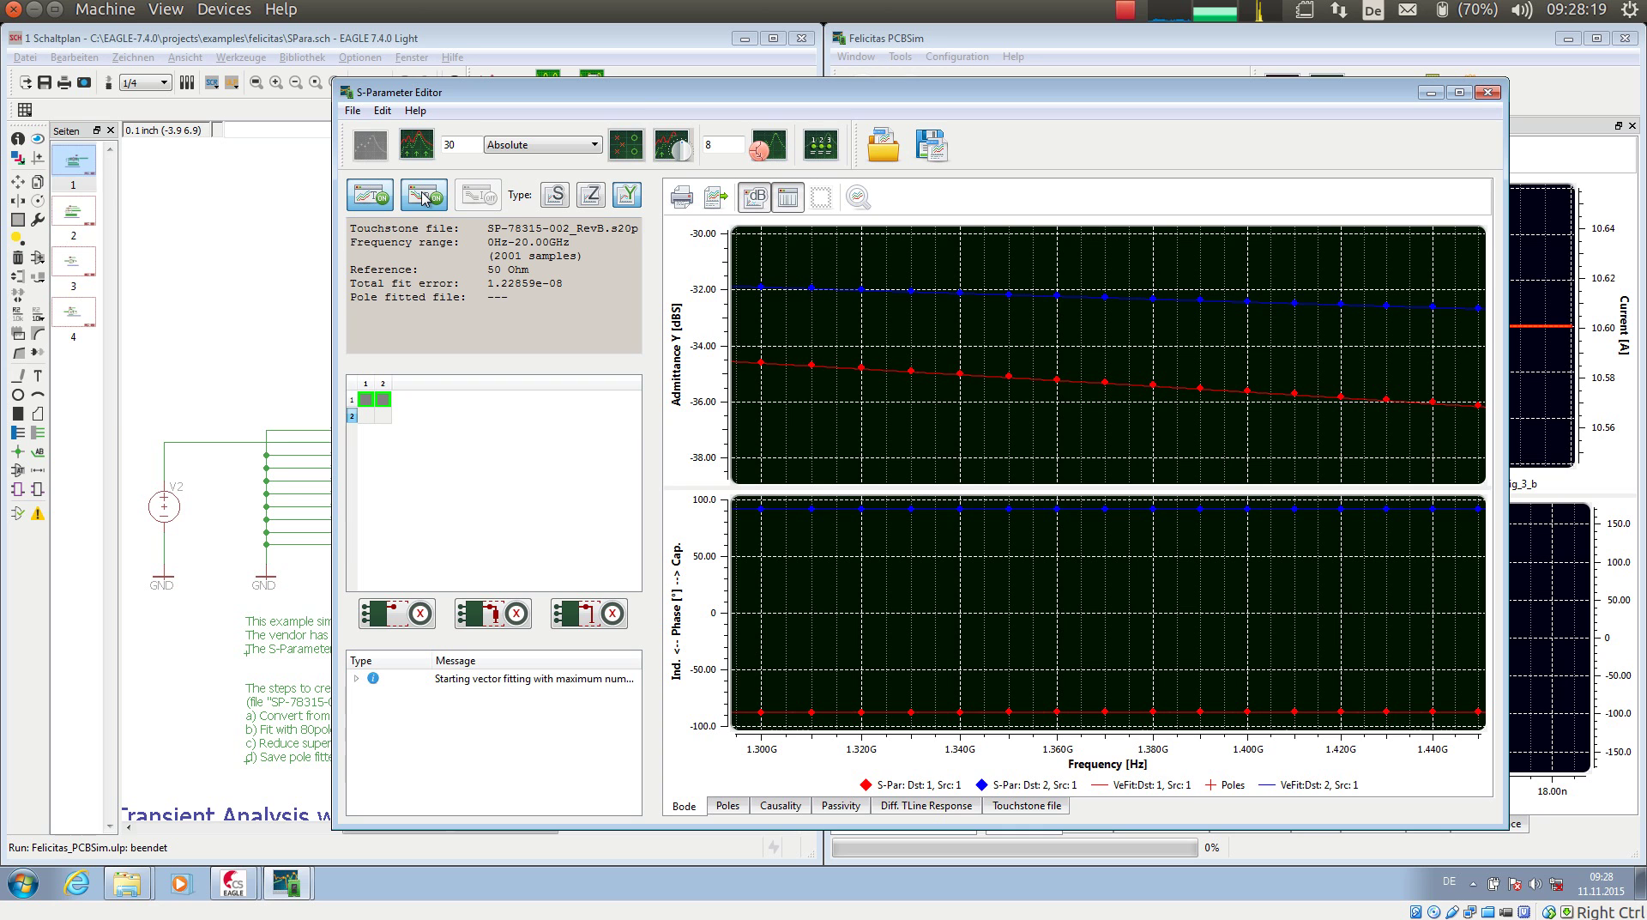
left_click(422, 197)
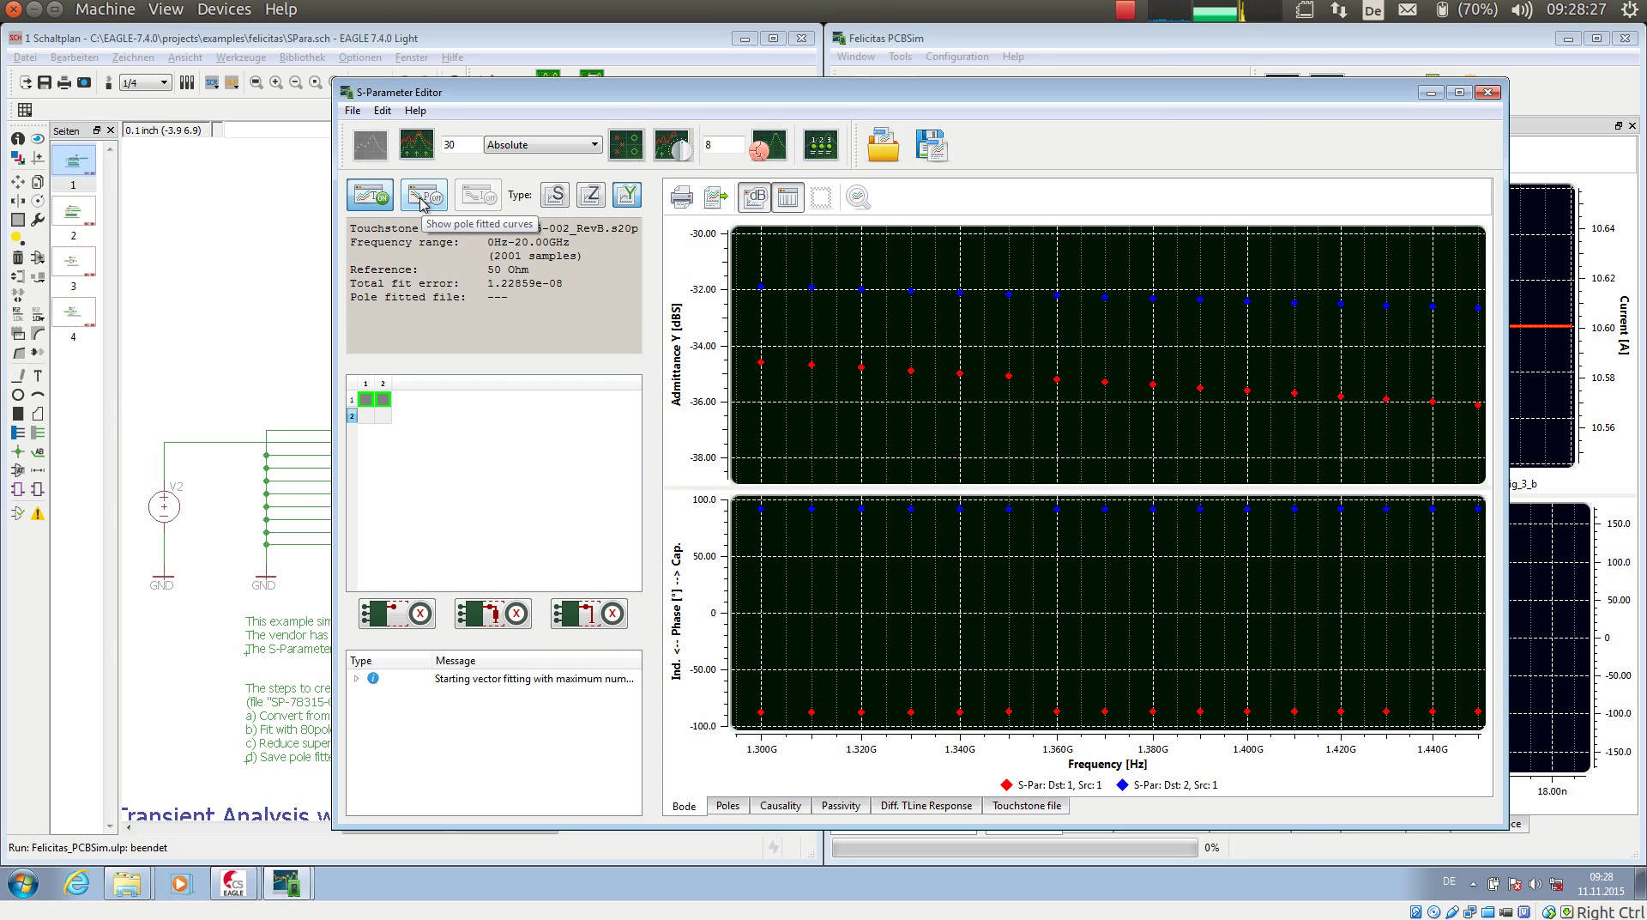
left_click(422, 202)
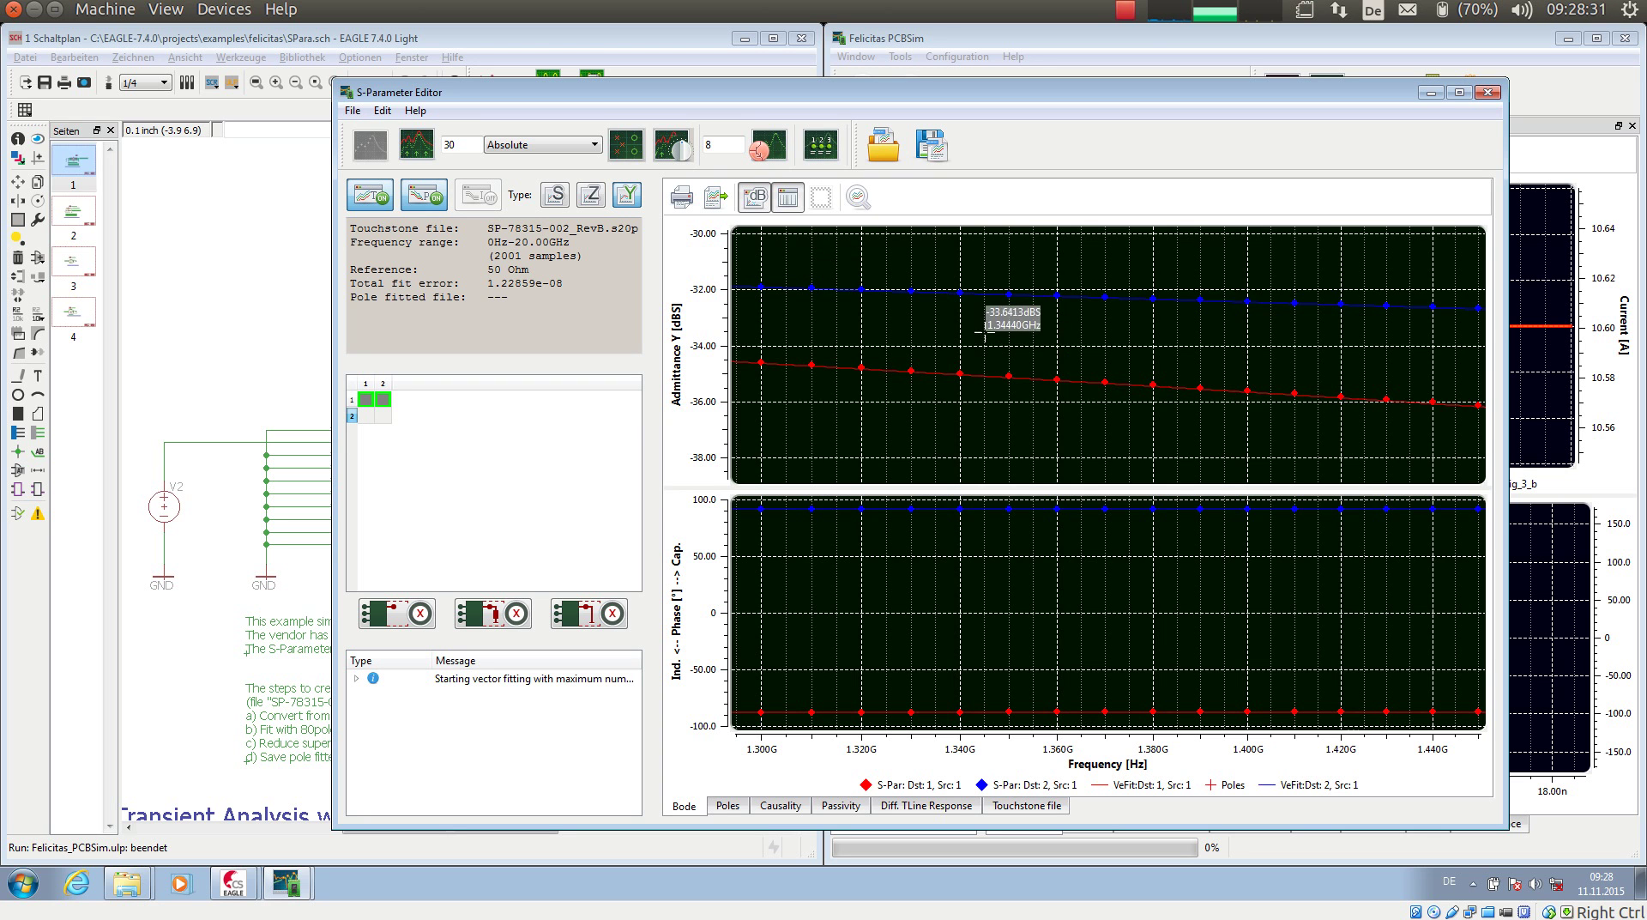
- Reset to the full frequency range and zoom onto the resonance near 6.1 GHz
scroll(993, 319, "down", 1)
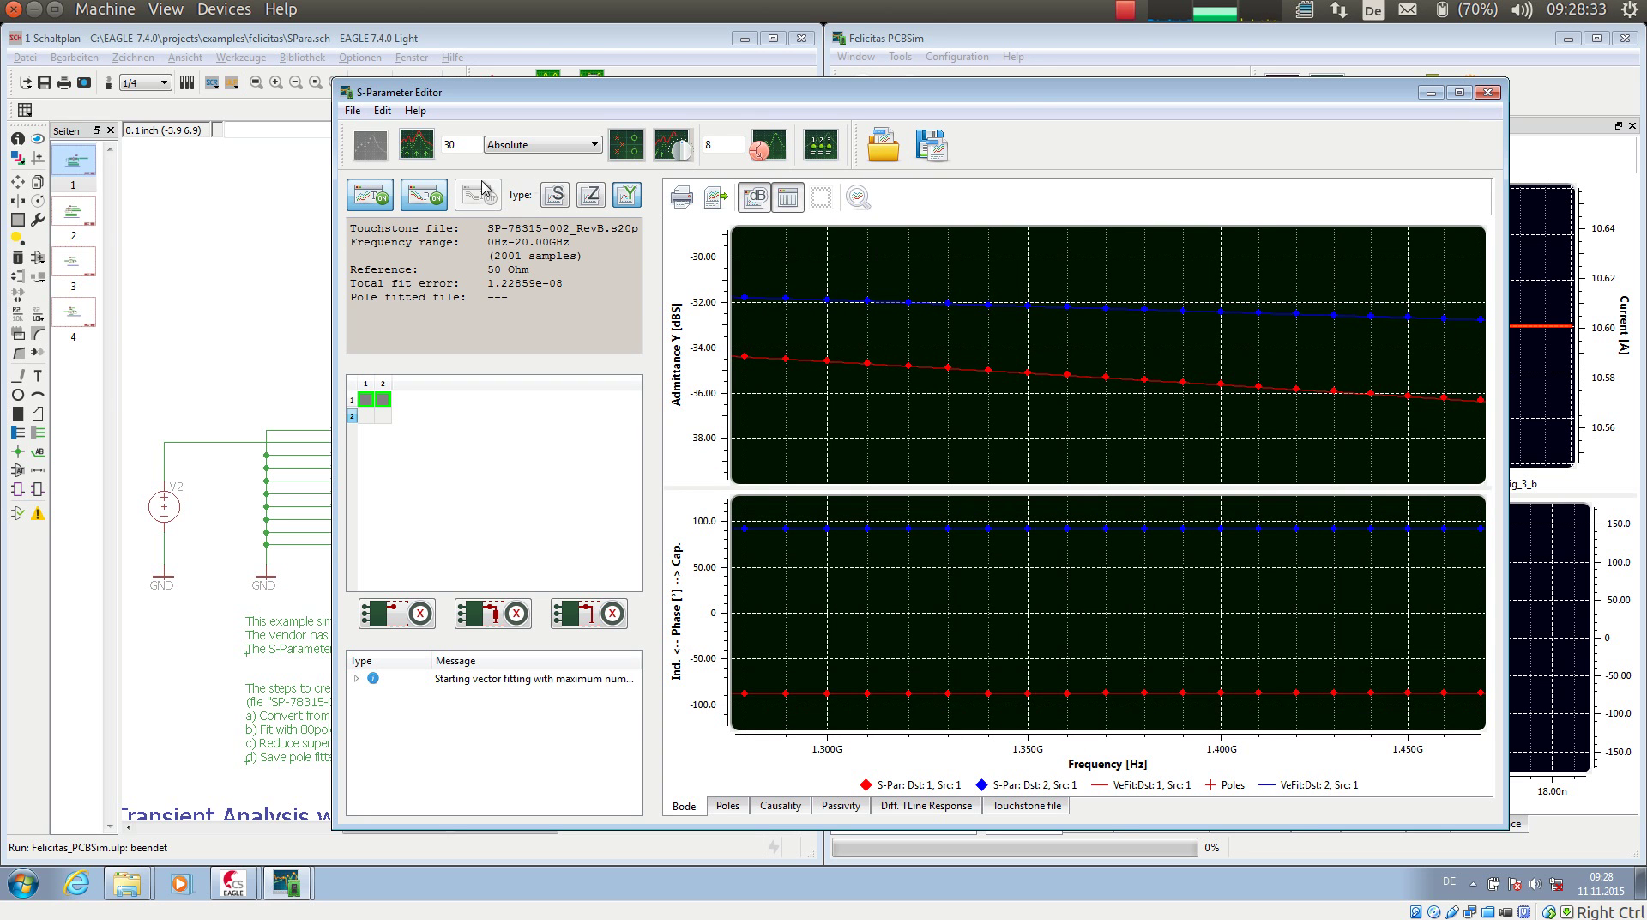
left_click(858, 199)
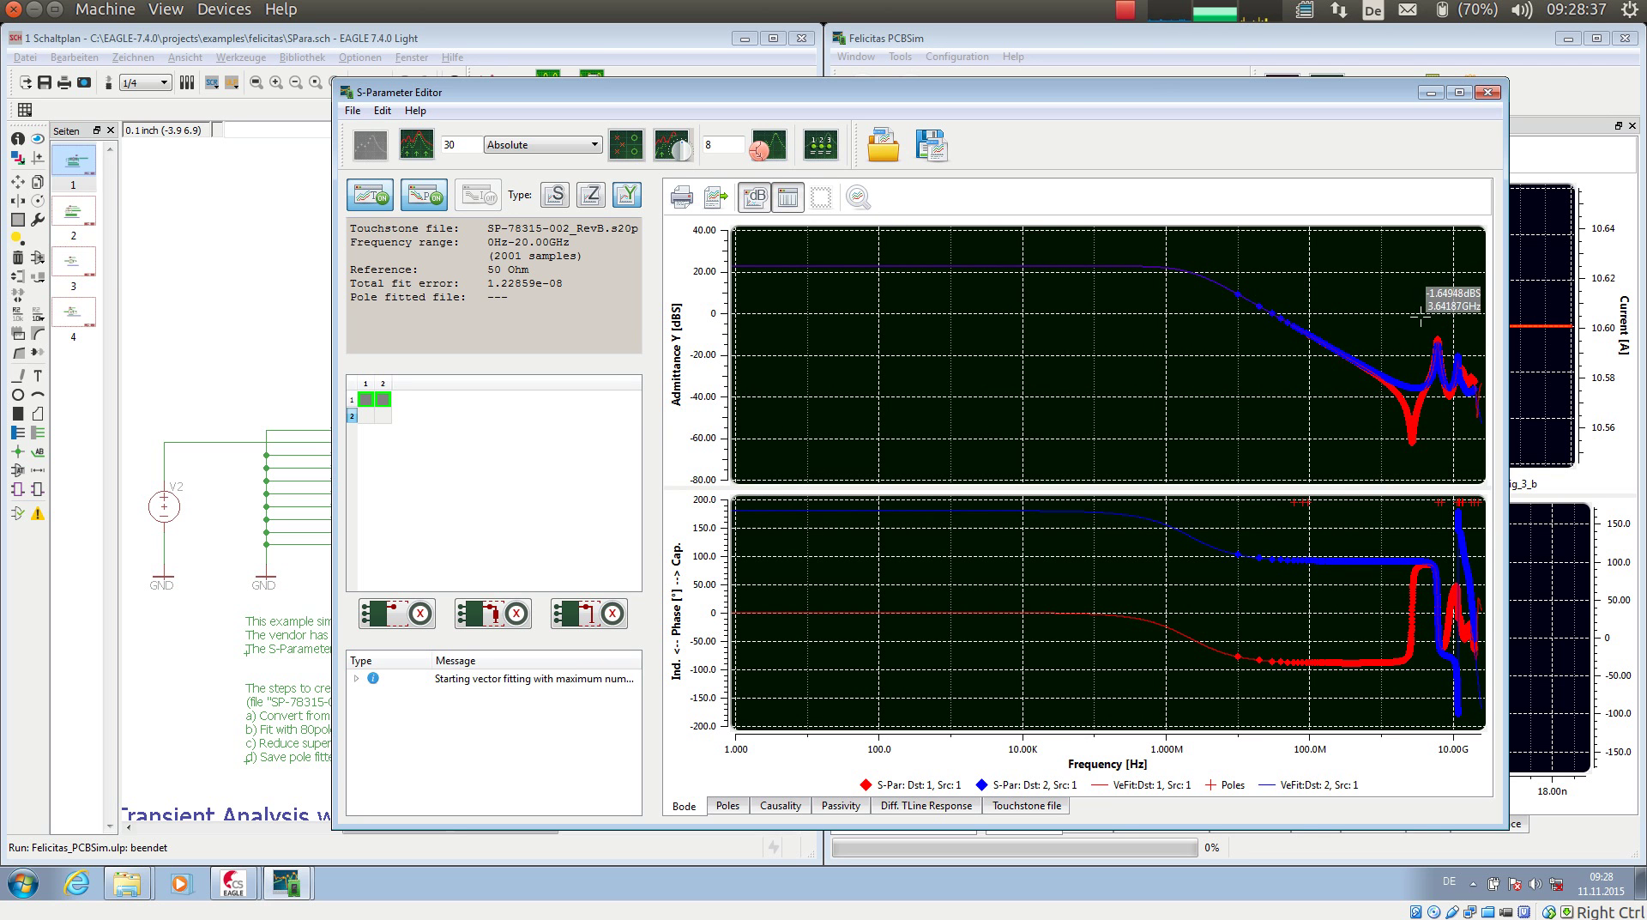
left_click_drag(1421, 323, 1456, 361)
left_click_drag(1085, 331, 1150, 406)
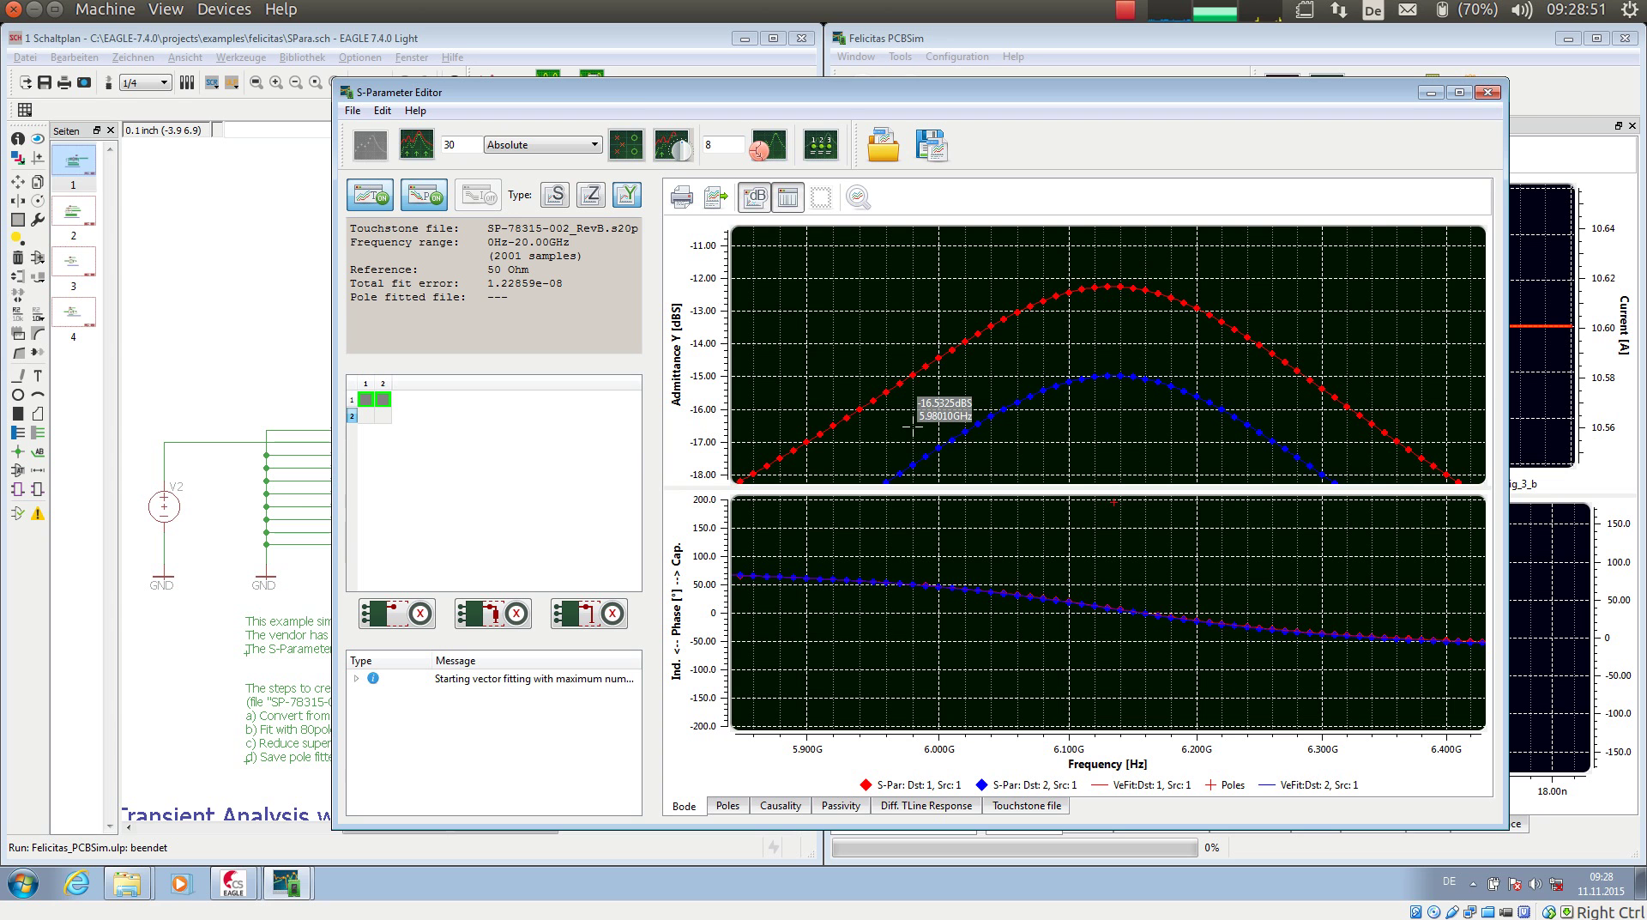
- Open the Passivity plot and autoscale it to show the passivity traces
left_click(839, 806)
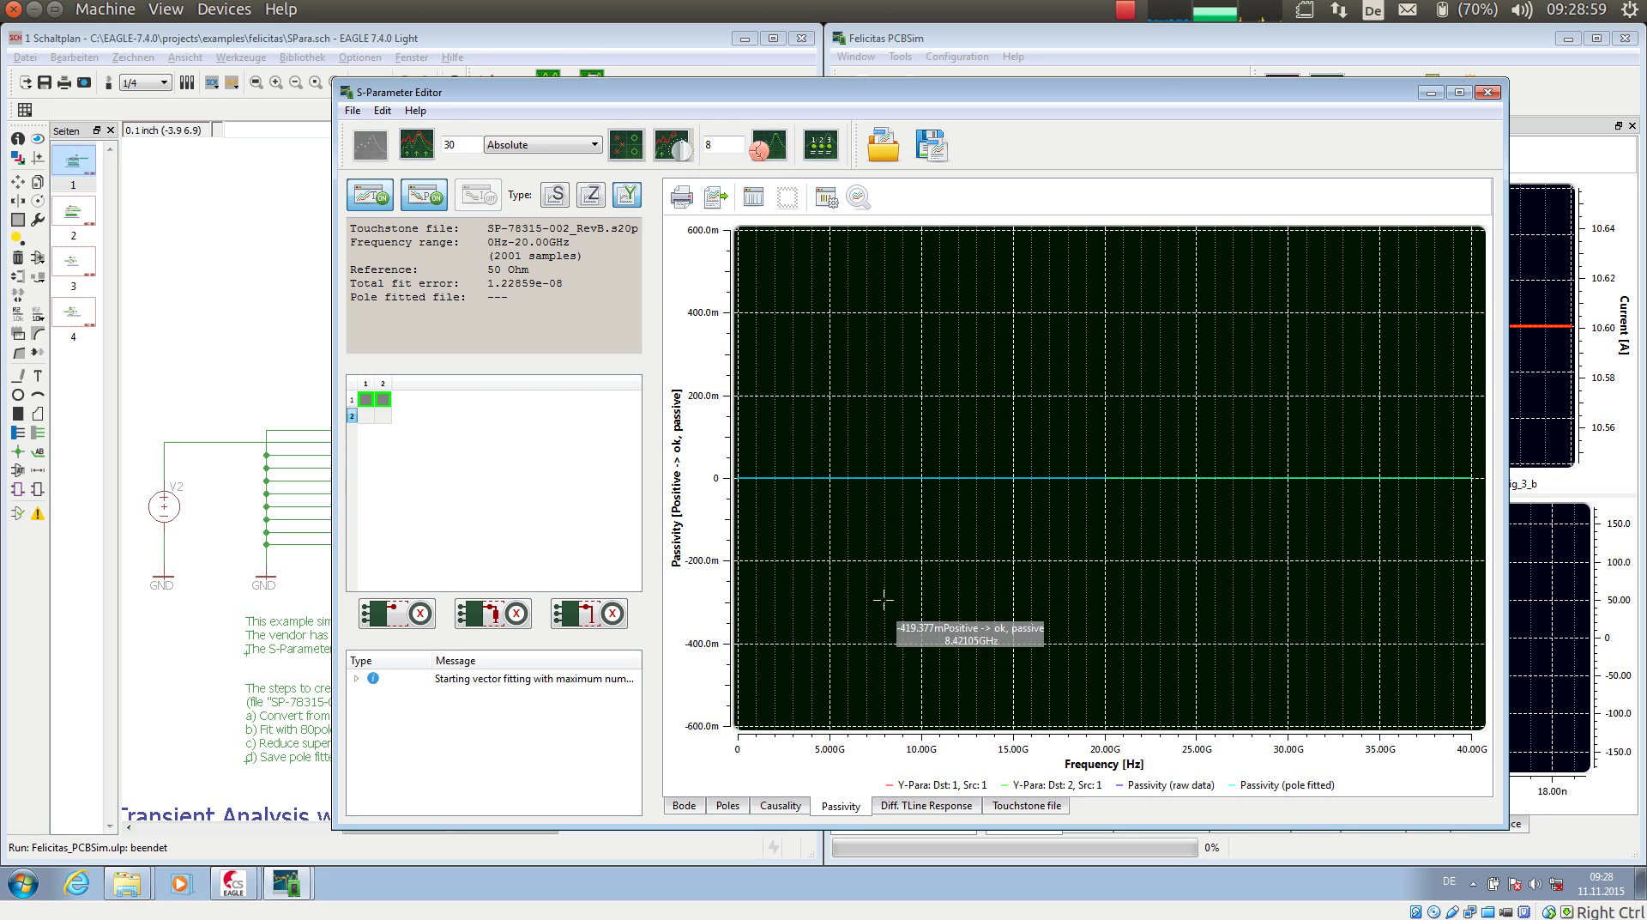
left_click(858, 199)
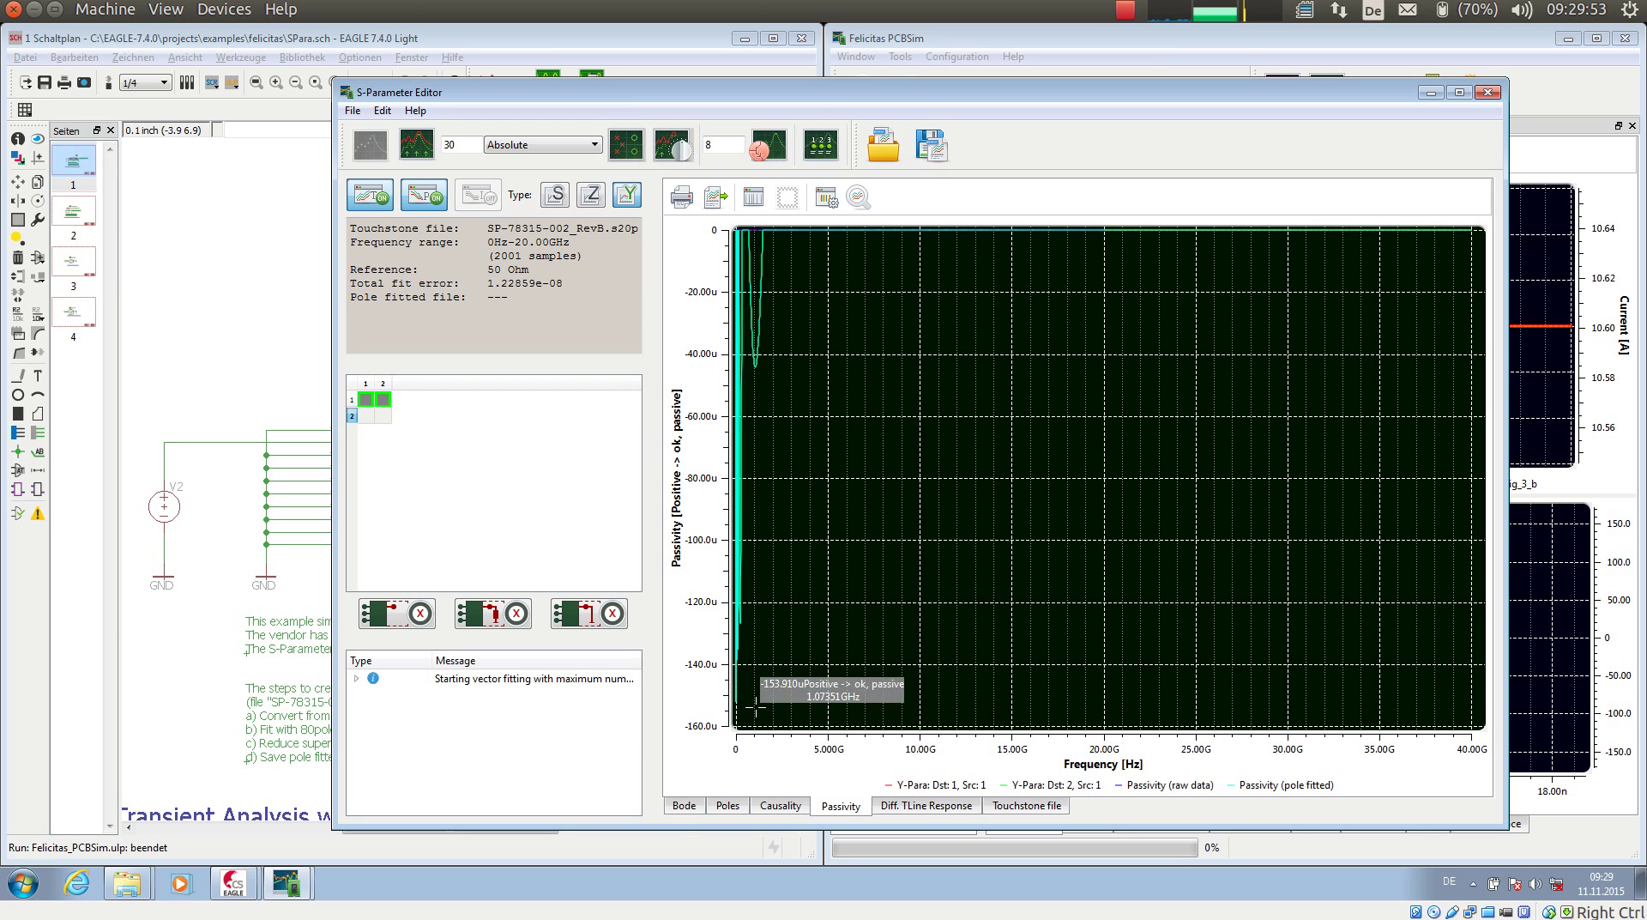
- Return to the full-range Bode view and open the File menu for saving the pole-fitted model
left_click(683, 807)
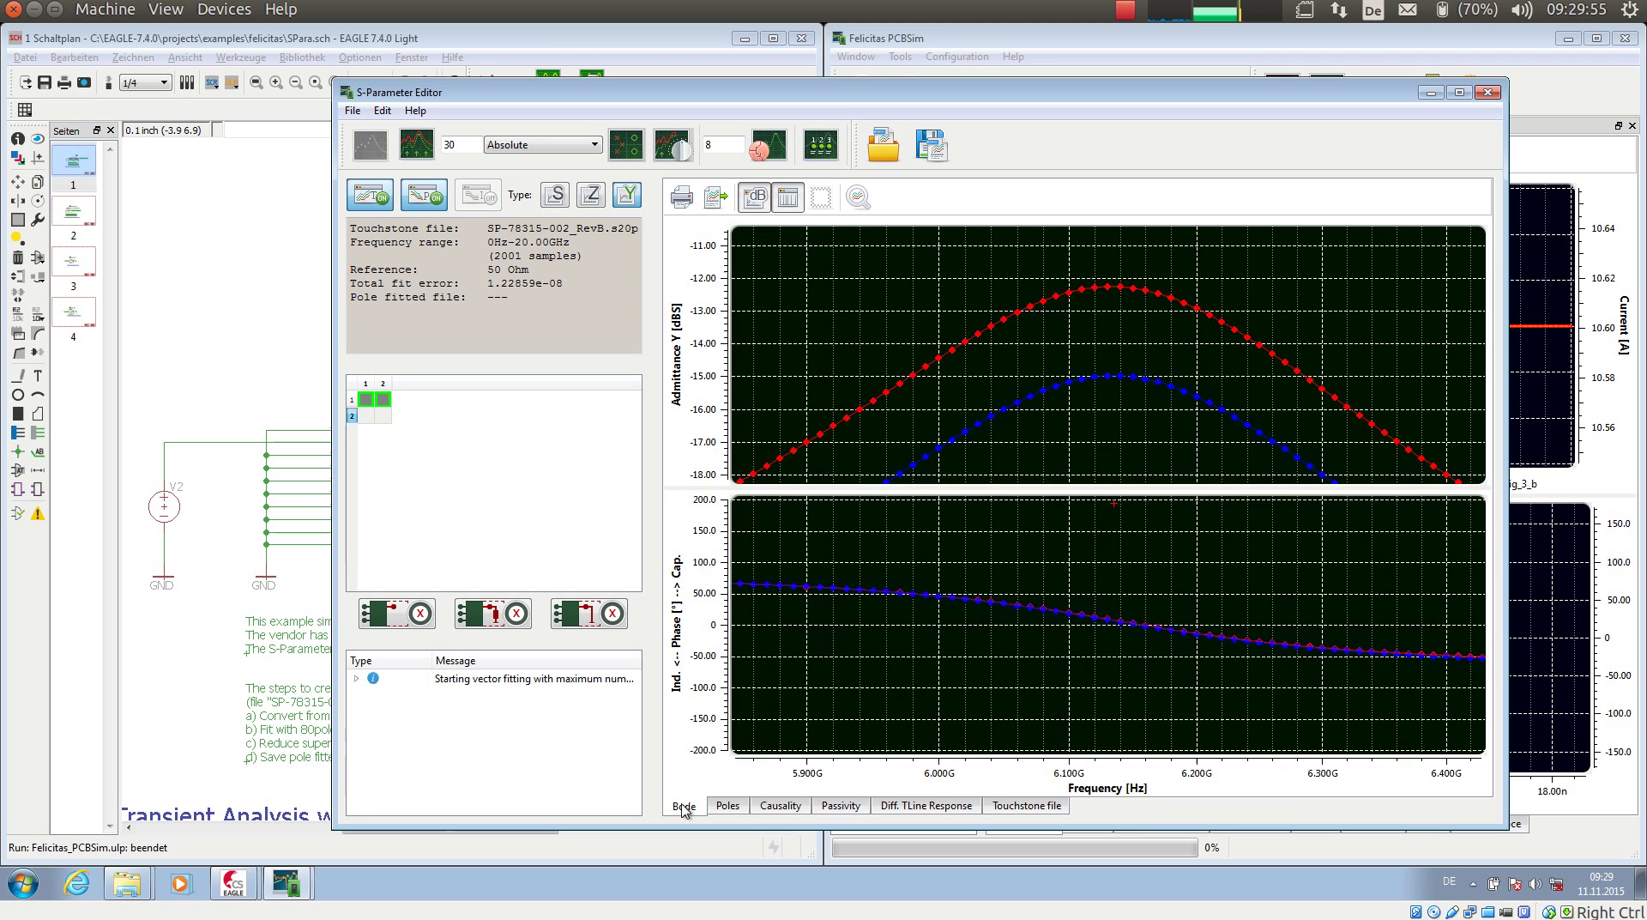
left_click(857, 197)
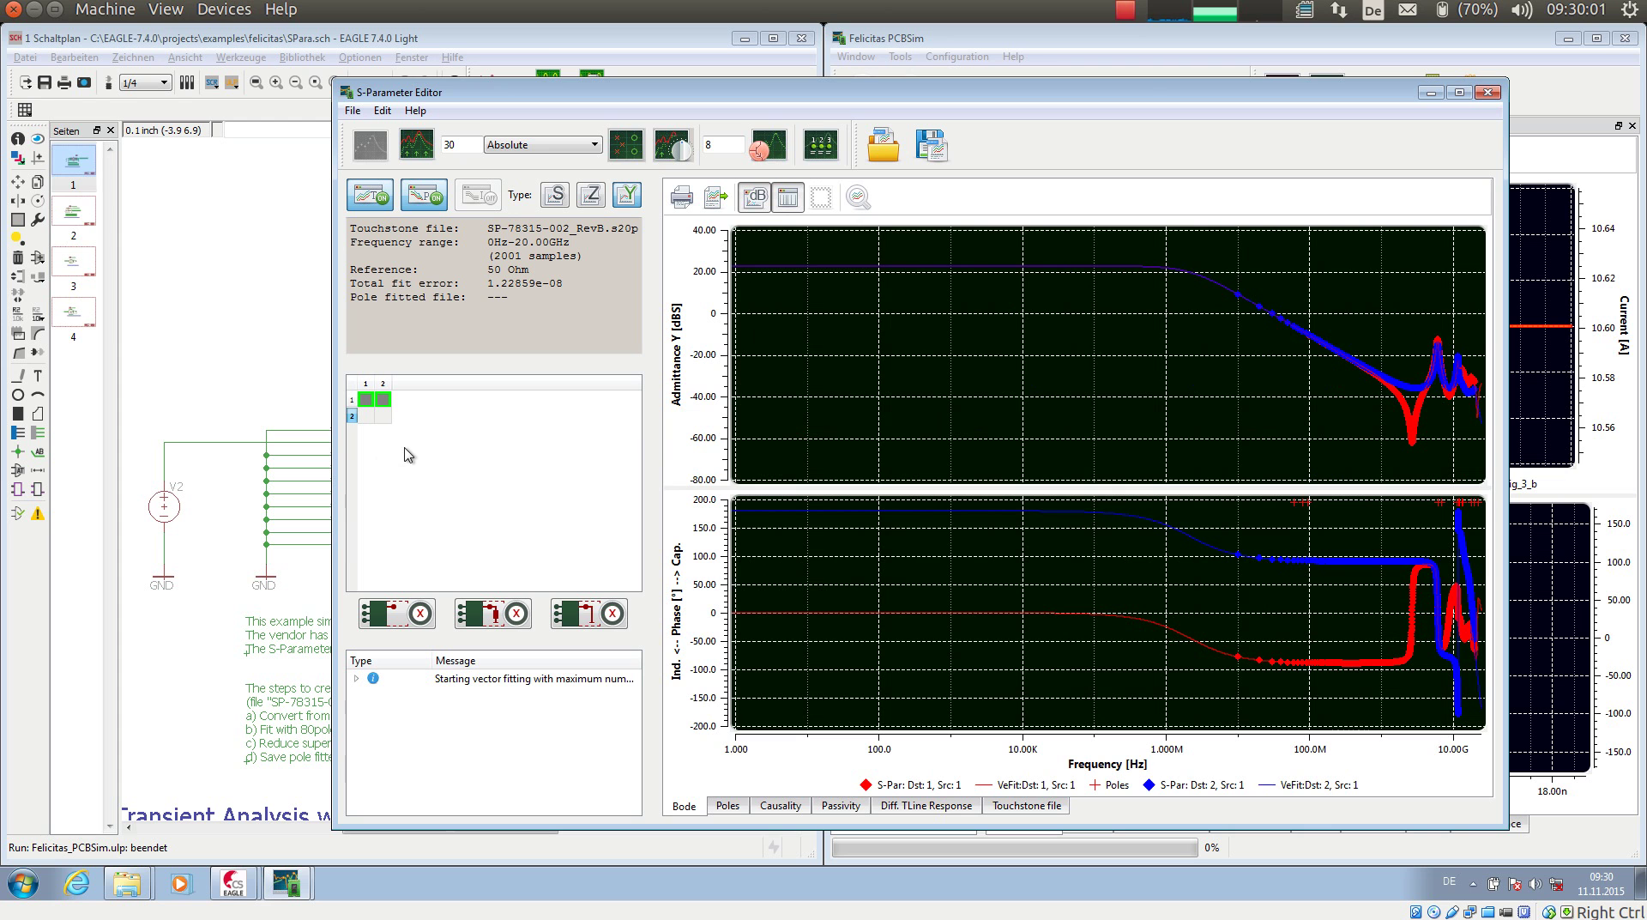
left_click(351, 112)
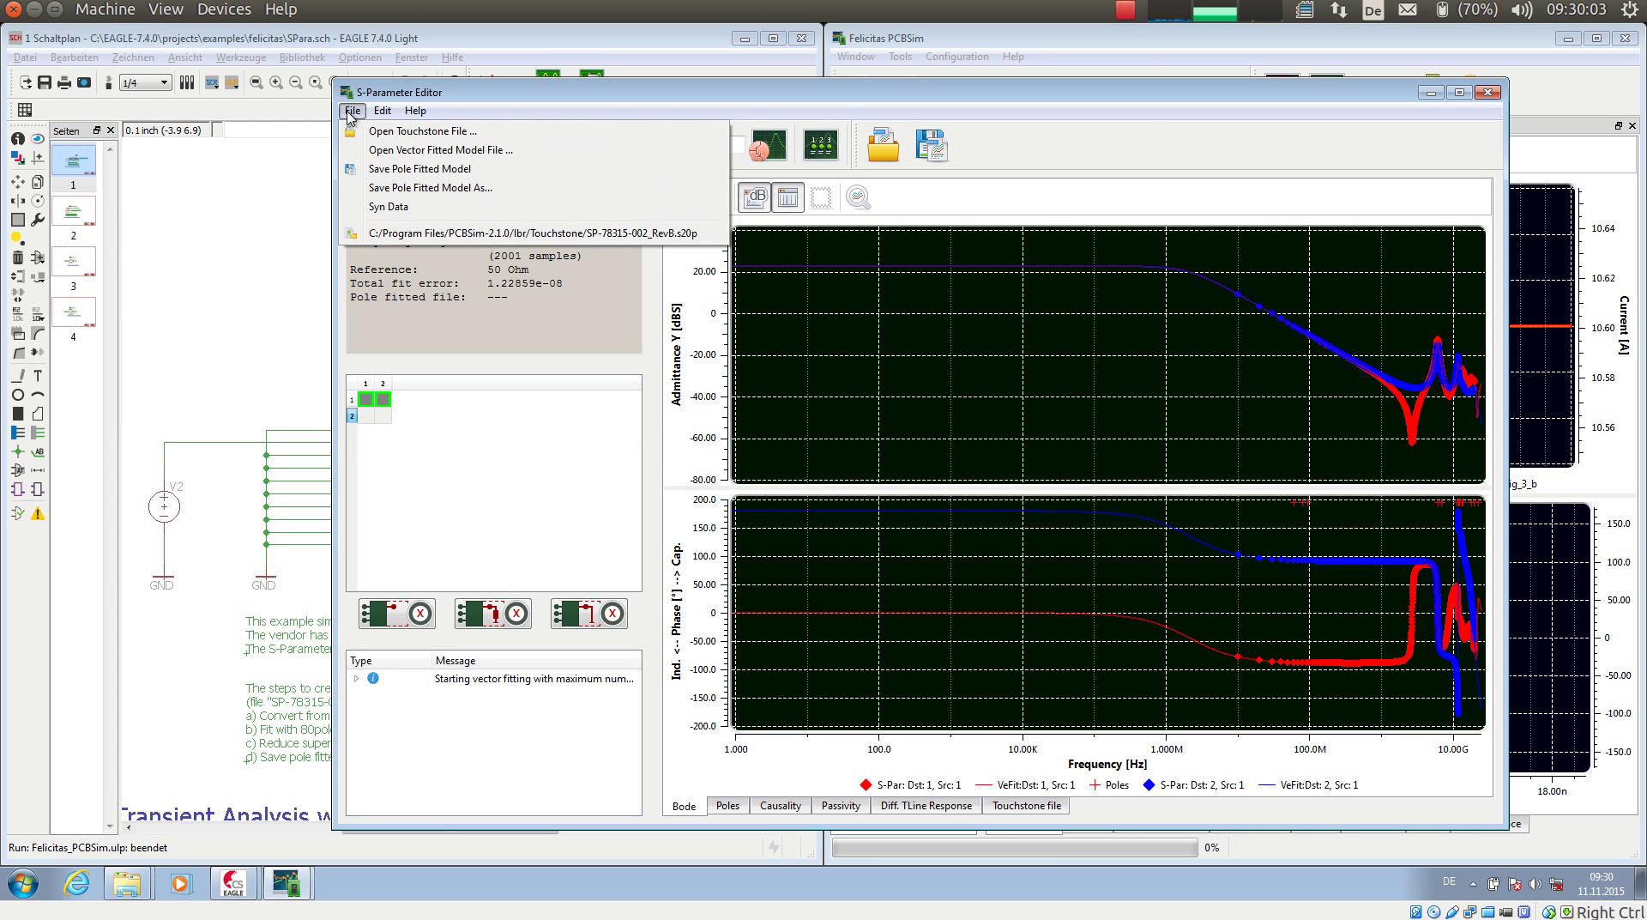